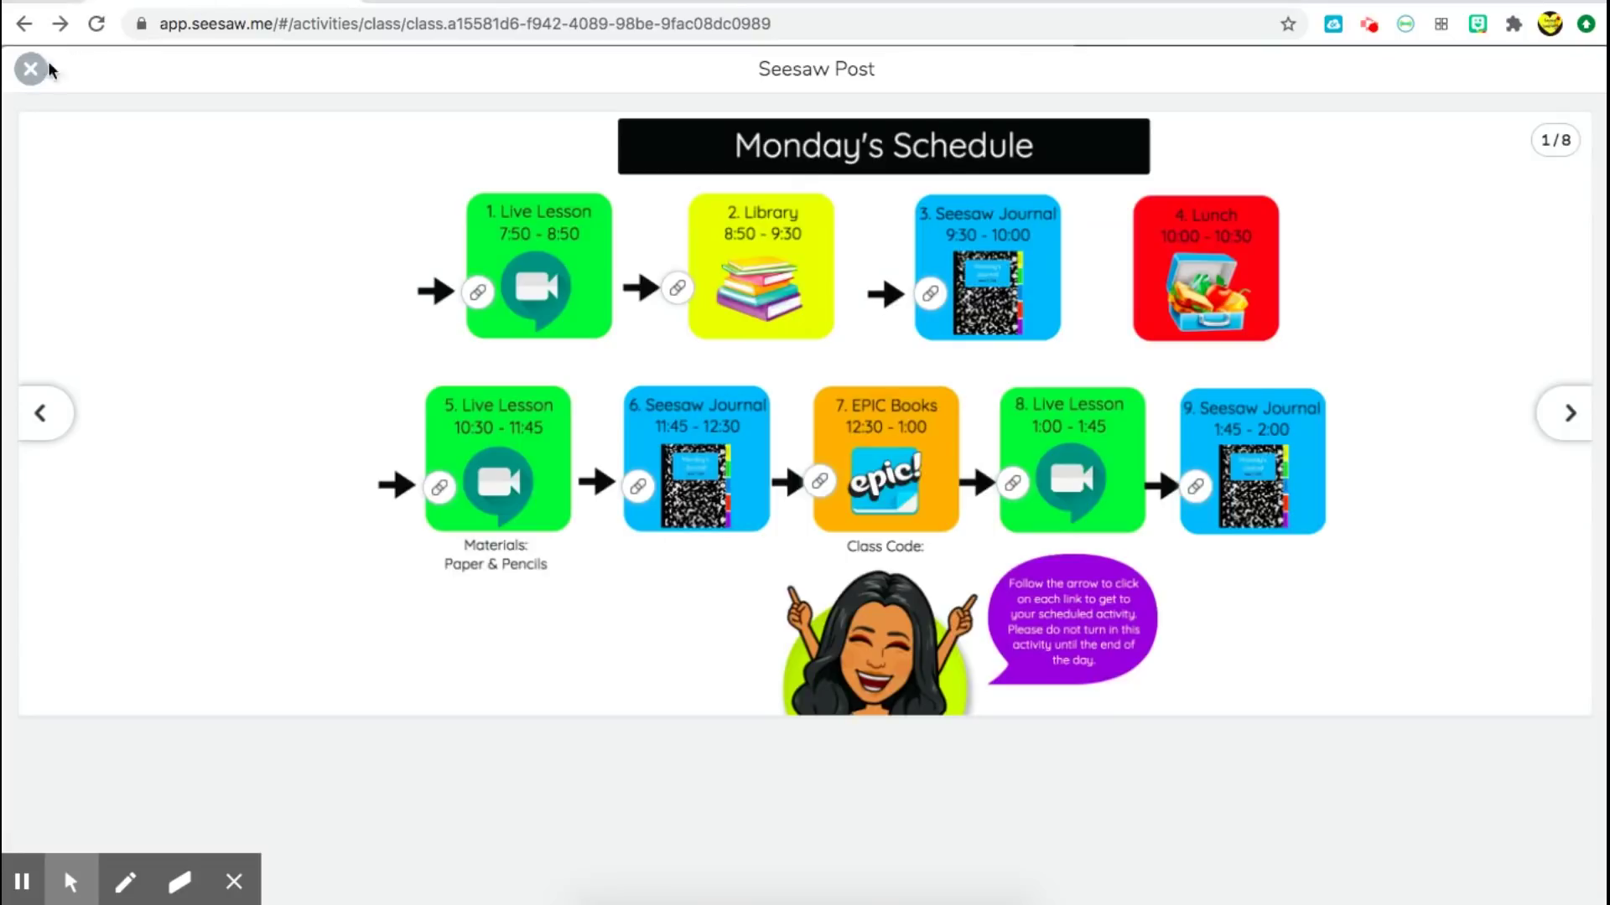
left_click(30, 69)
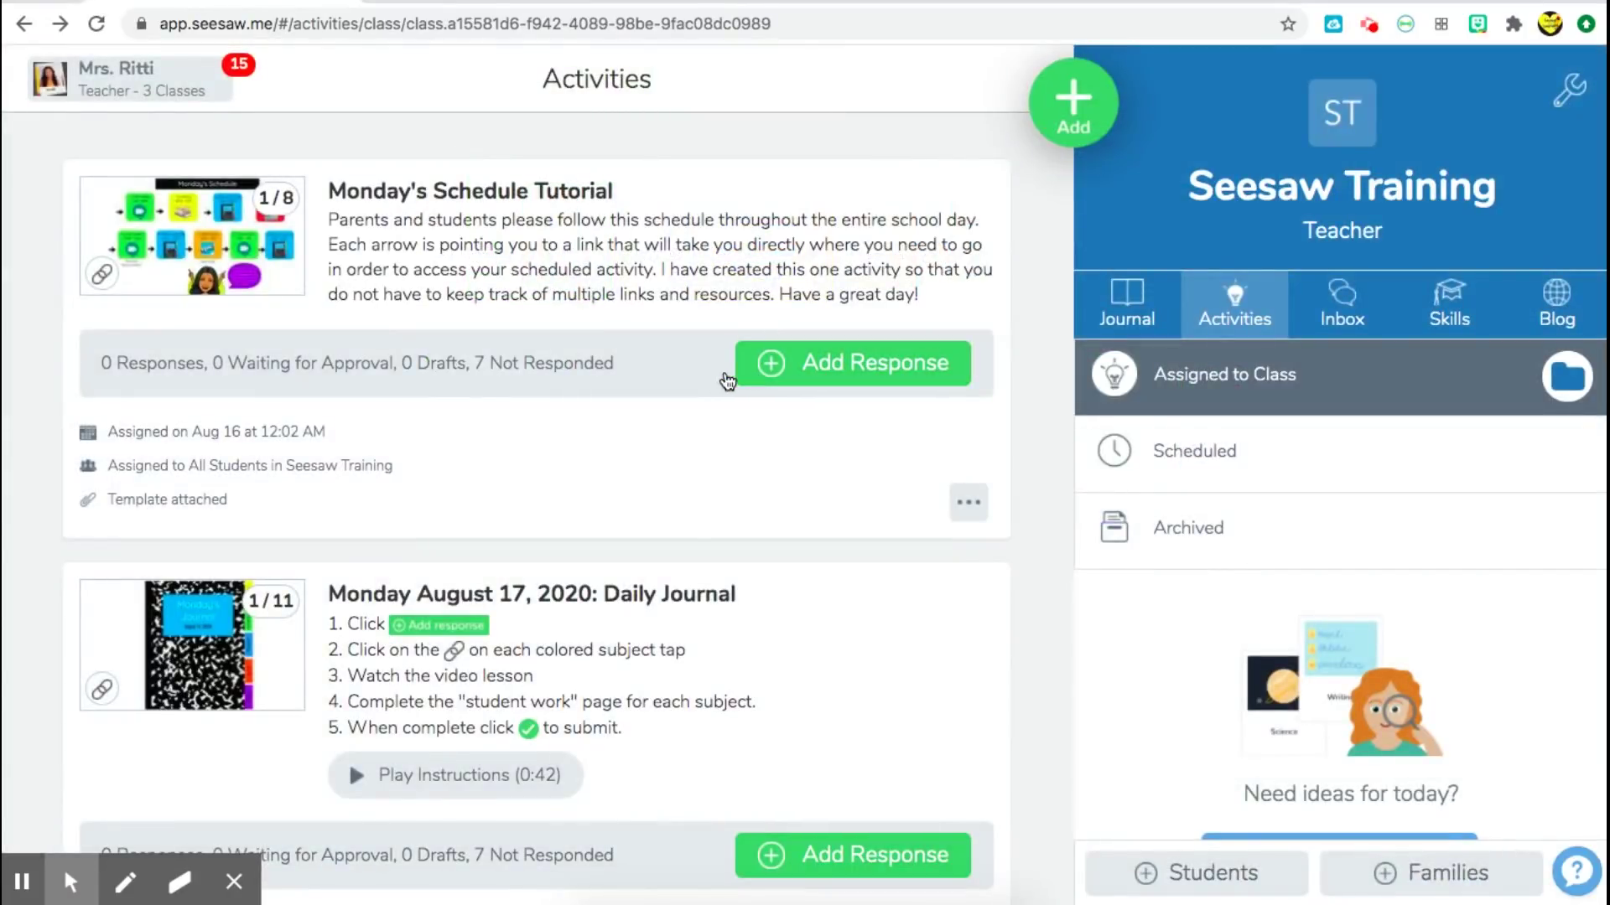
left_click(971, 503)
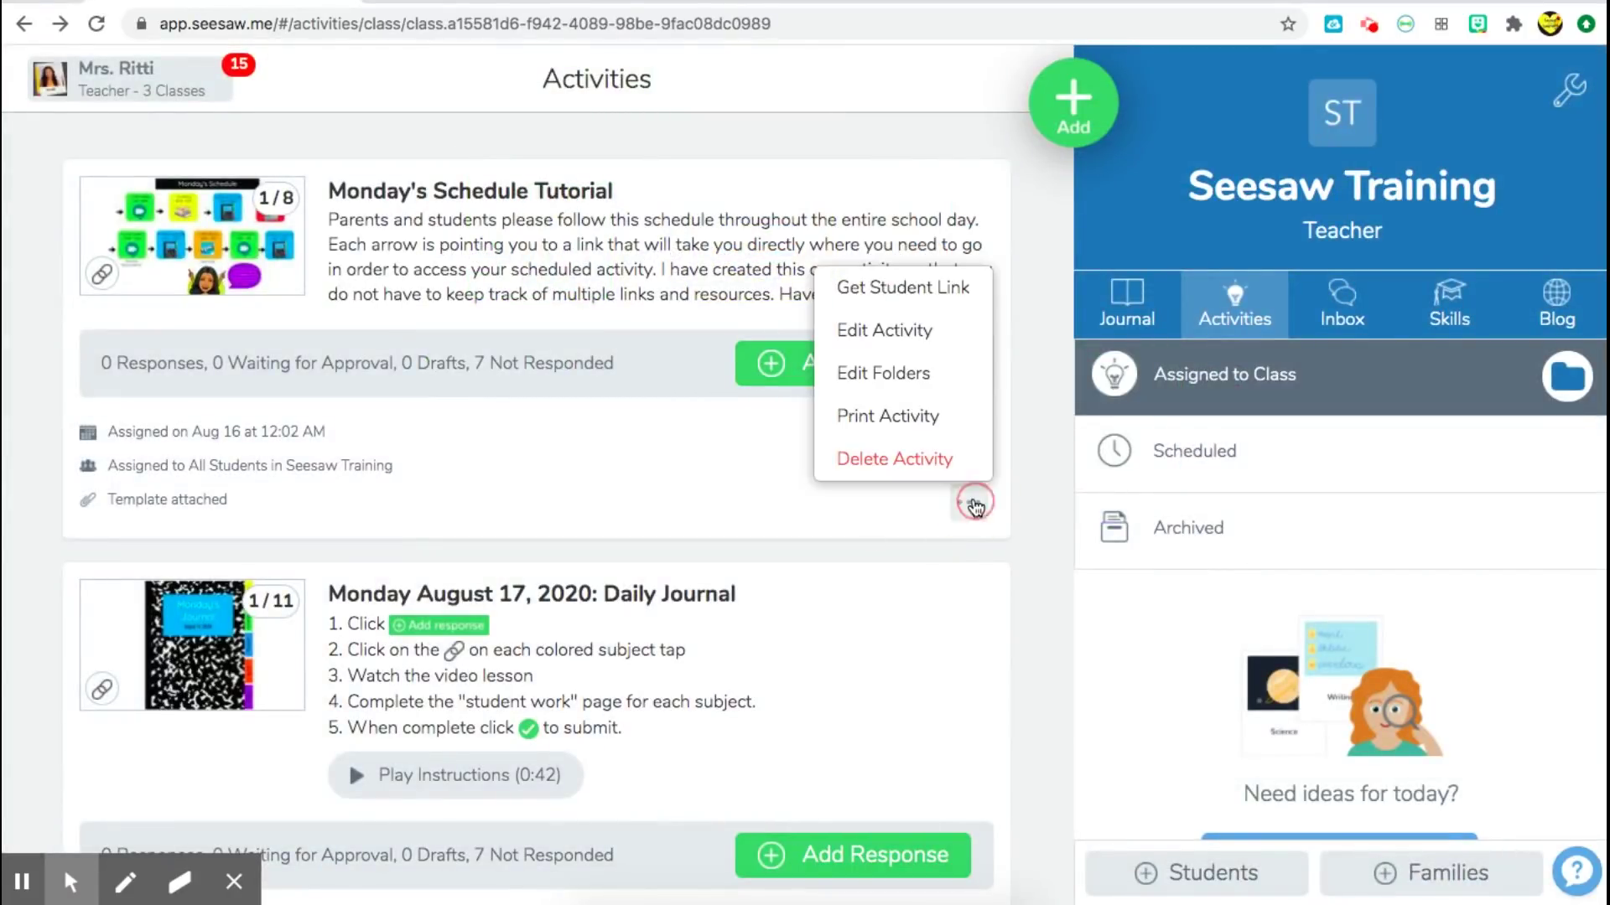
left_click(923, 330)
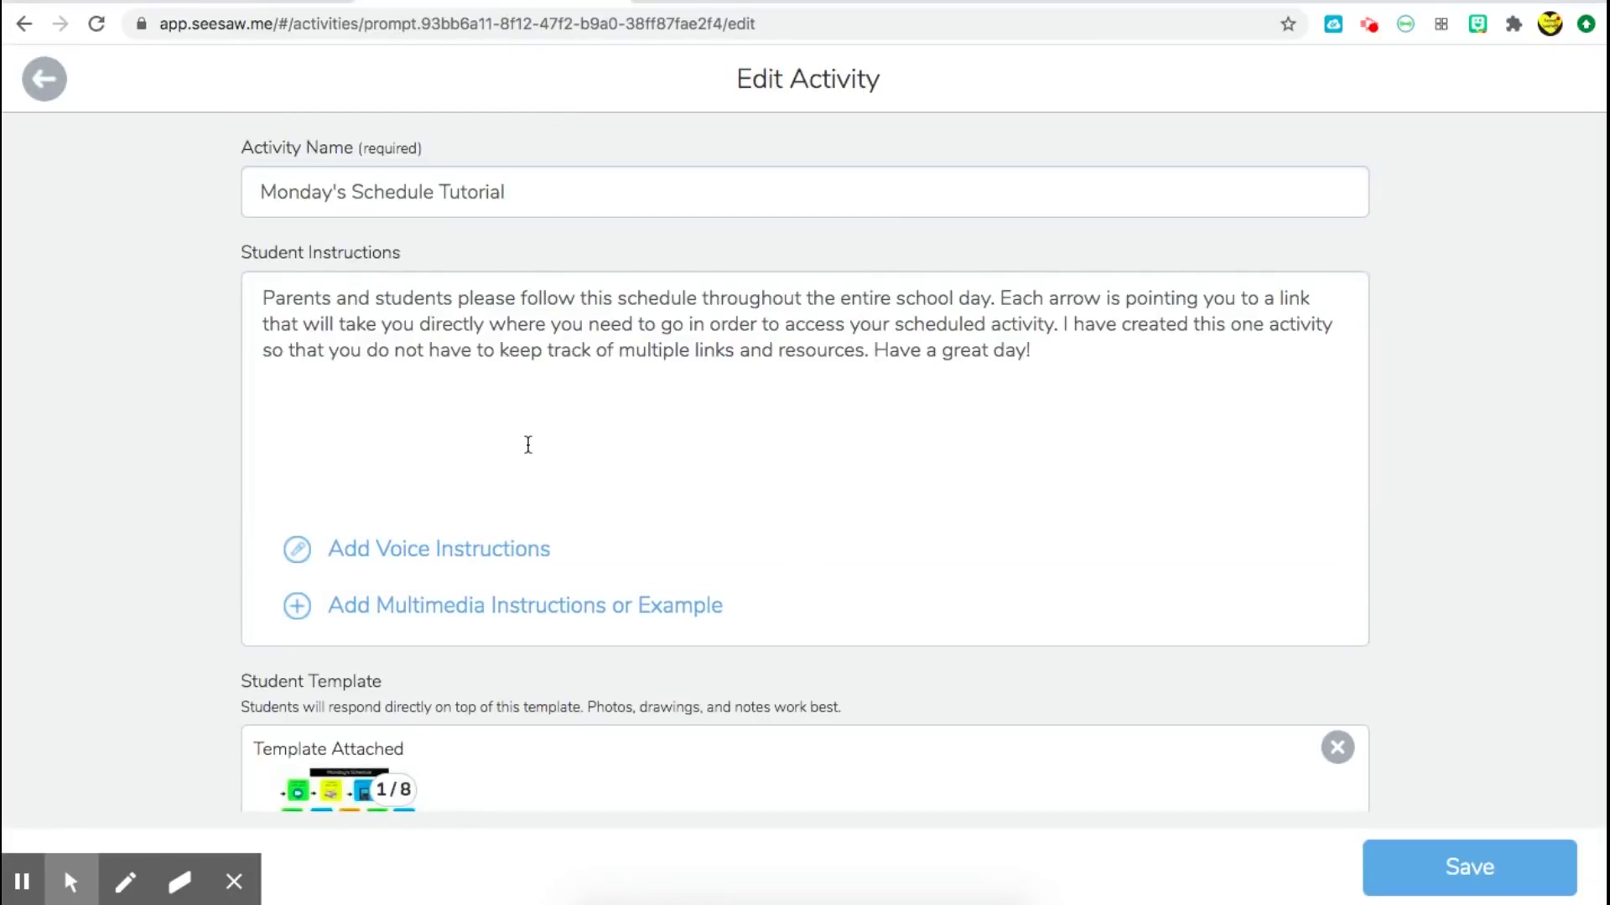
scroll(532, 444, "down", 1)
scroll(532, 445, "down", 2)
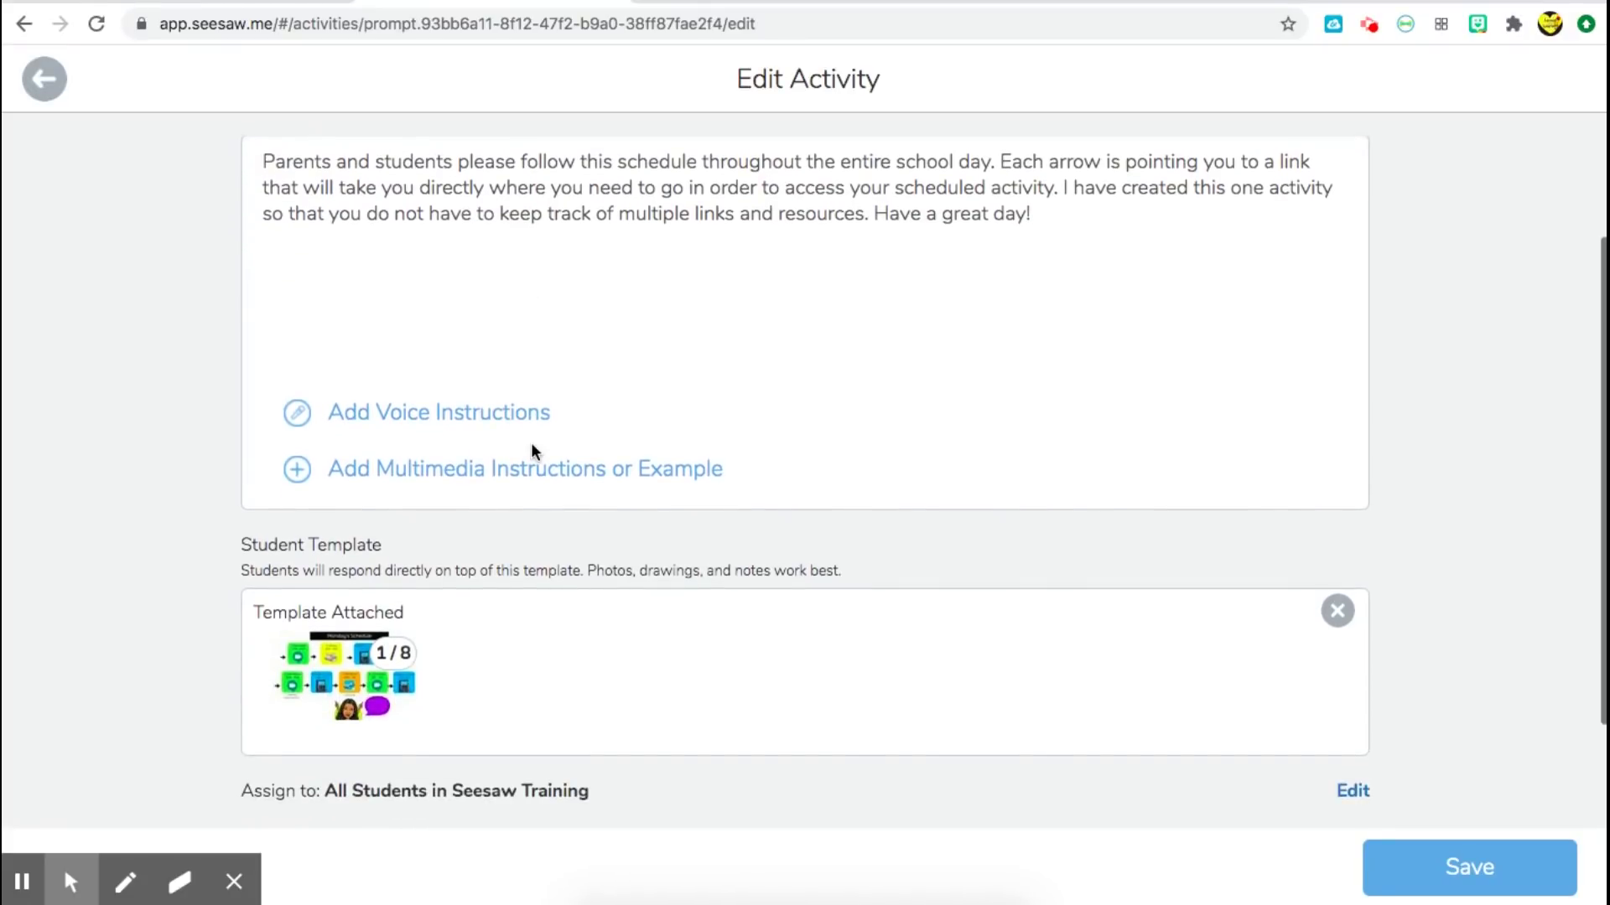
scroll(530, 441, "up", 3)
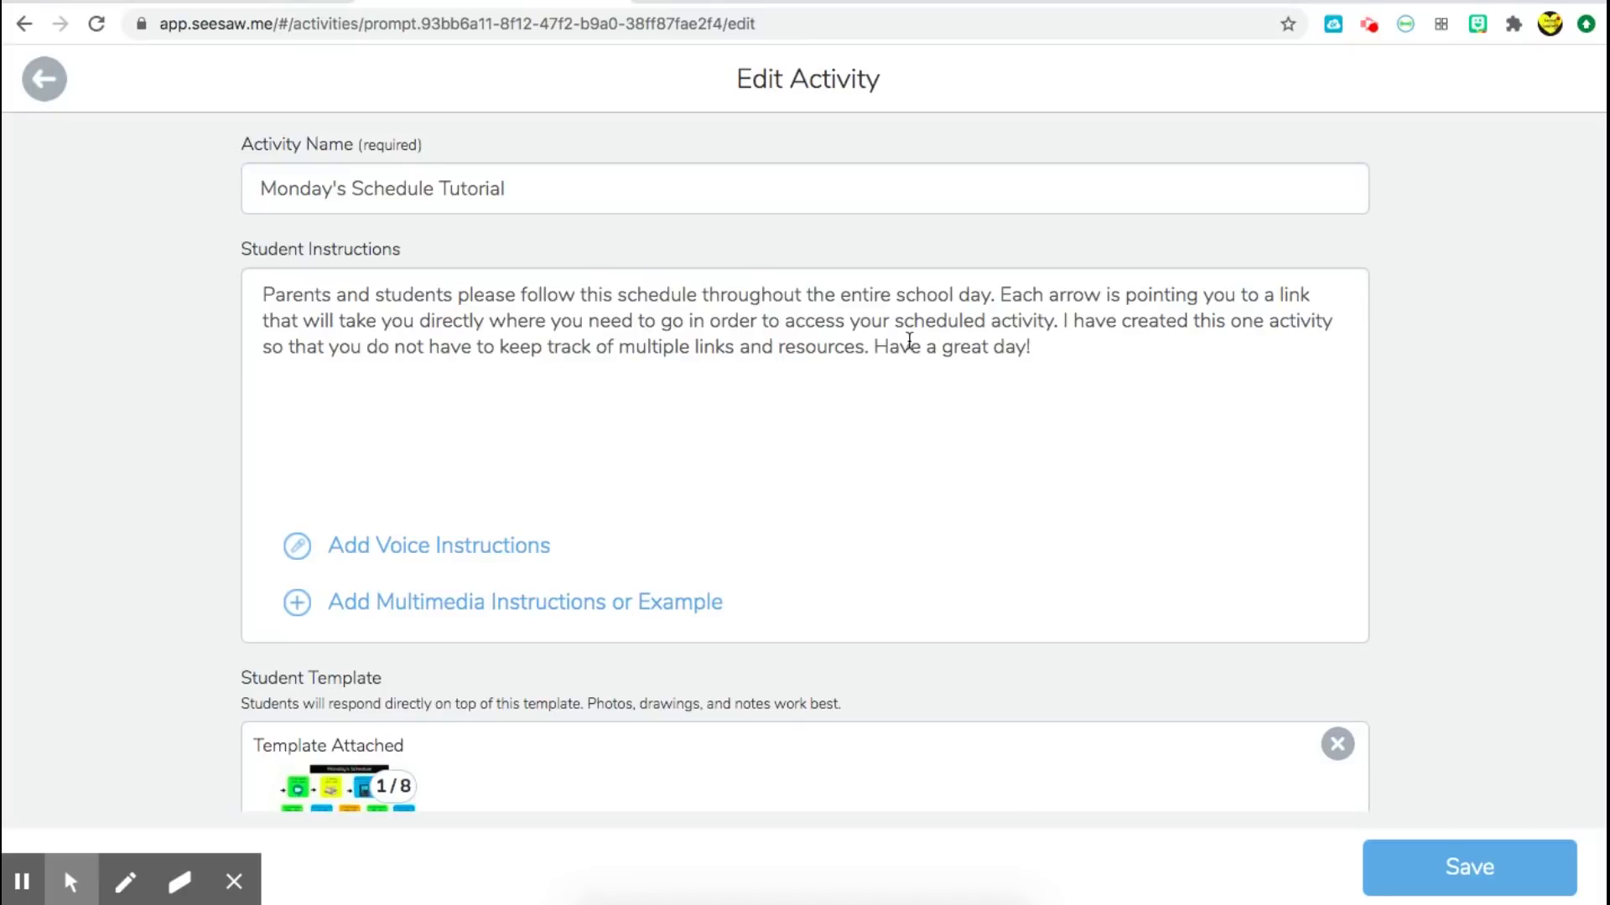
scroll(909, 341, "down", 2)
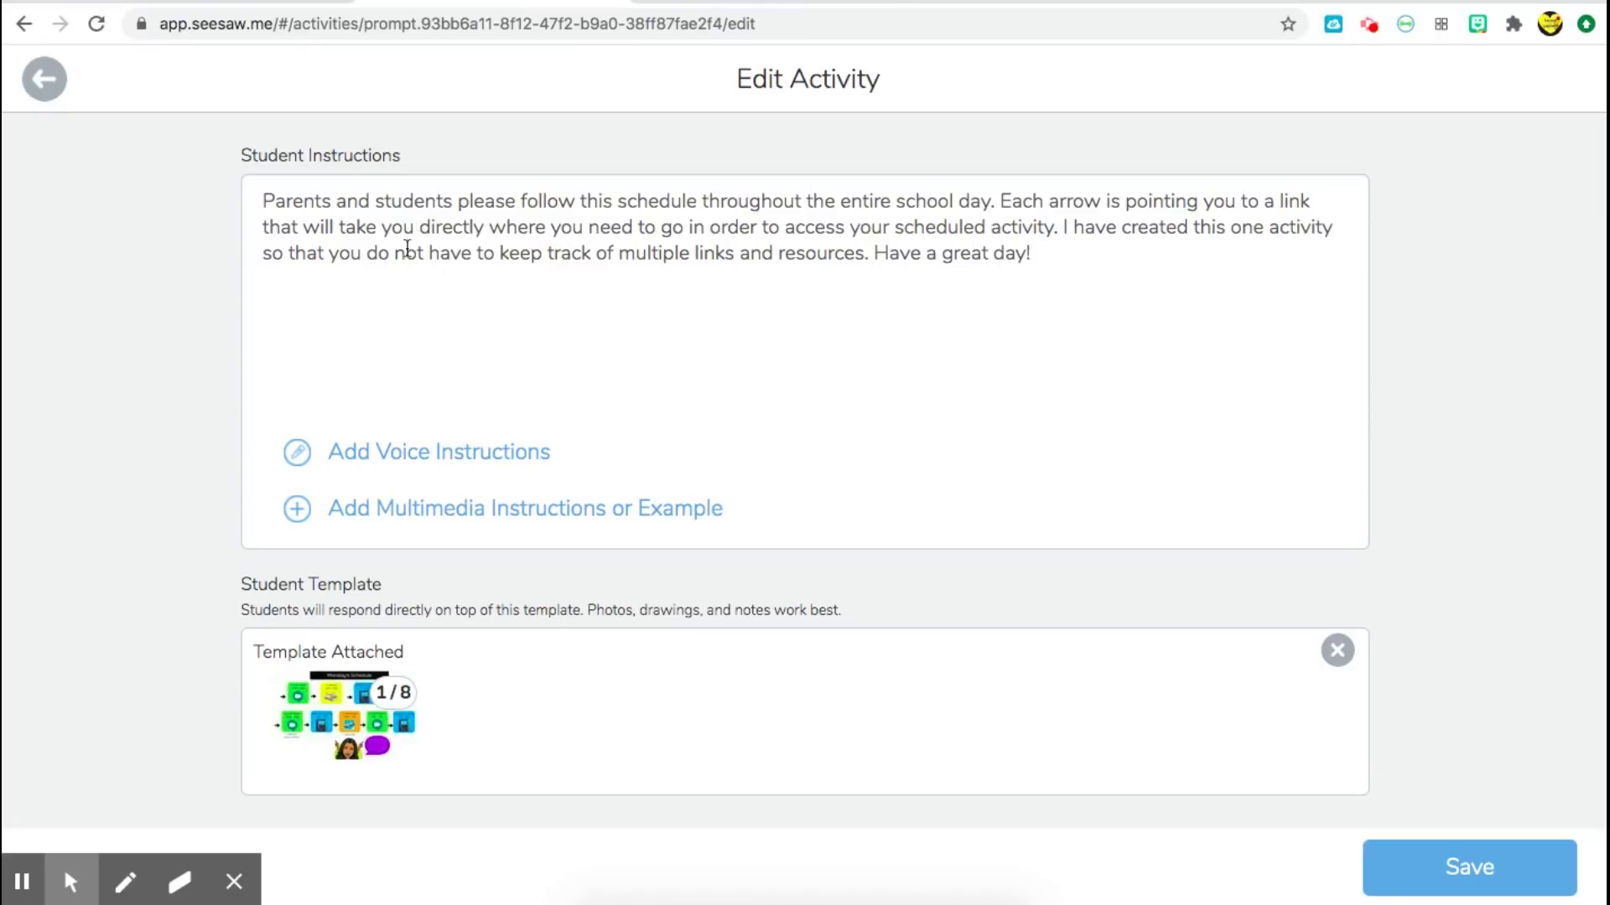
Open the attached template in the editor and switch to page 2 with the green and yellow squares.
left_click(335, 700)
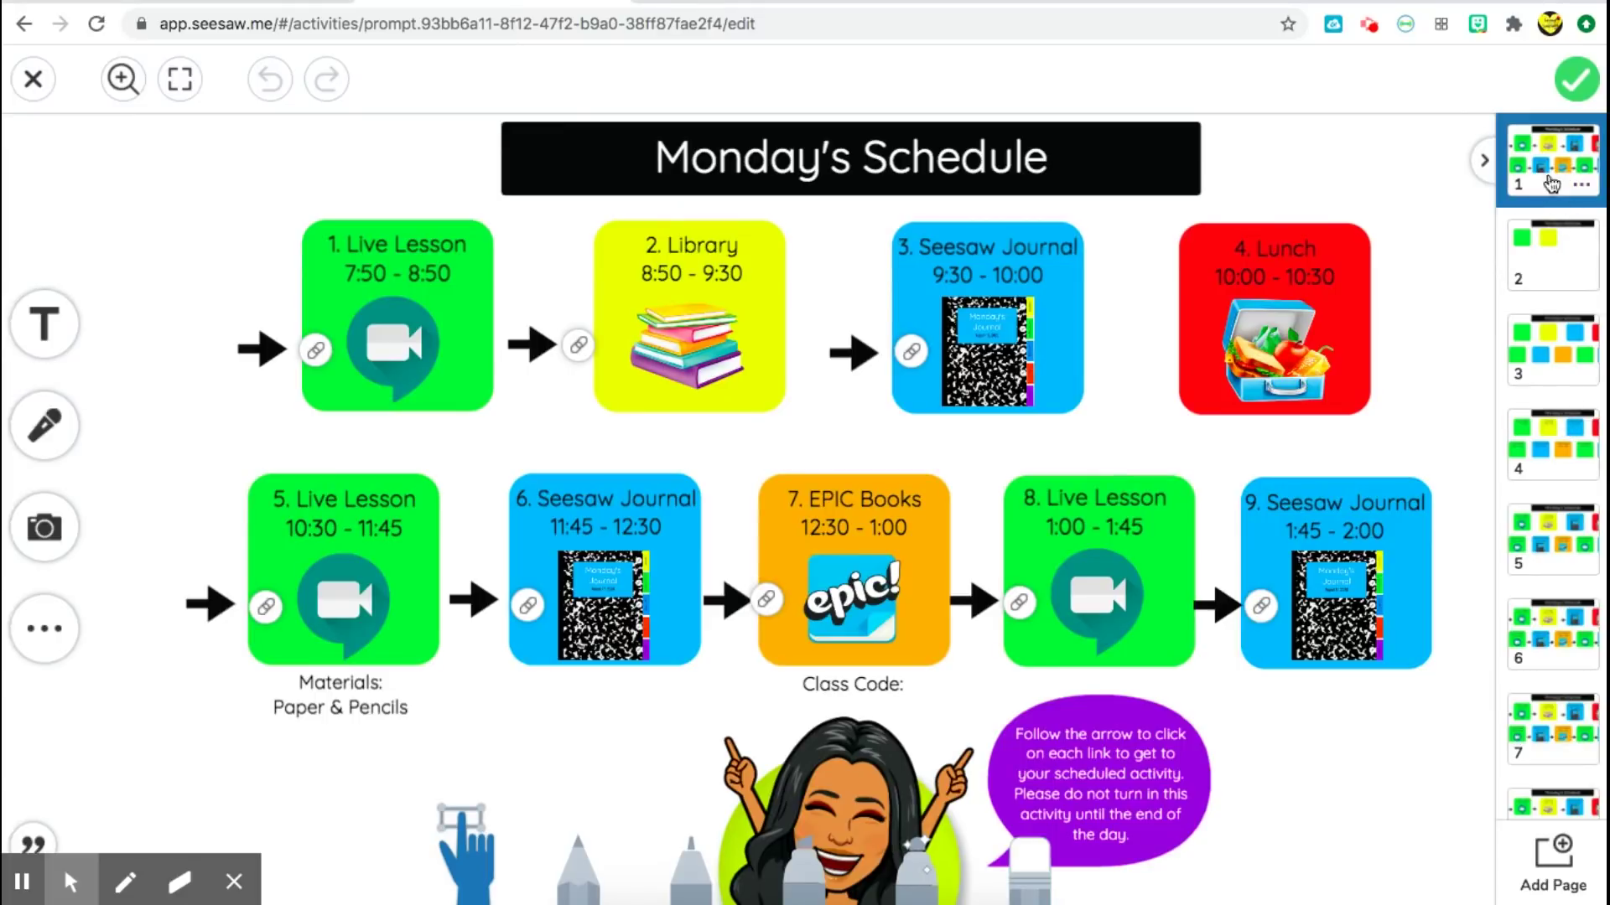
mouse_move(1555, 204)
scroll(1569, 362, "down", 1)
scroll(1570, 362, "up", 1)
left_click(1519, 266)
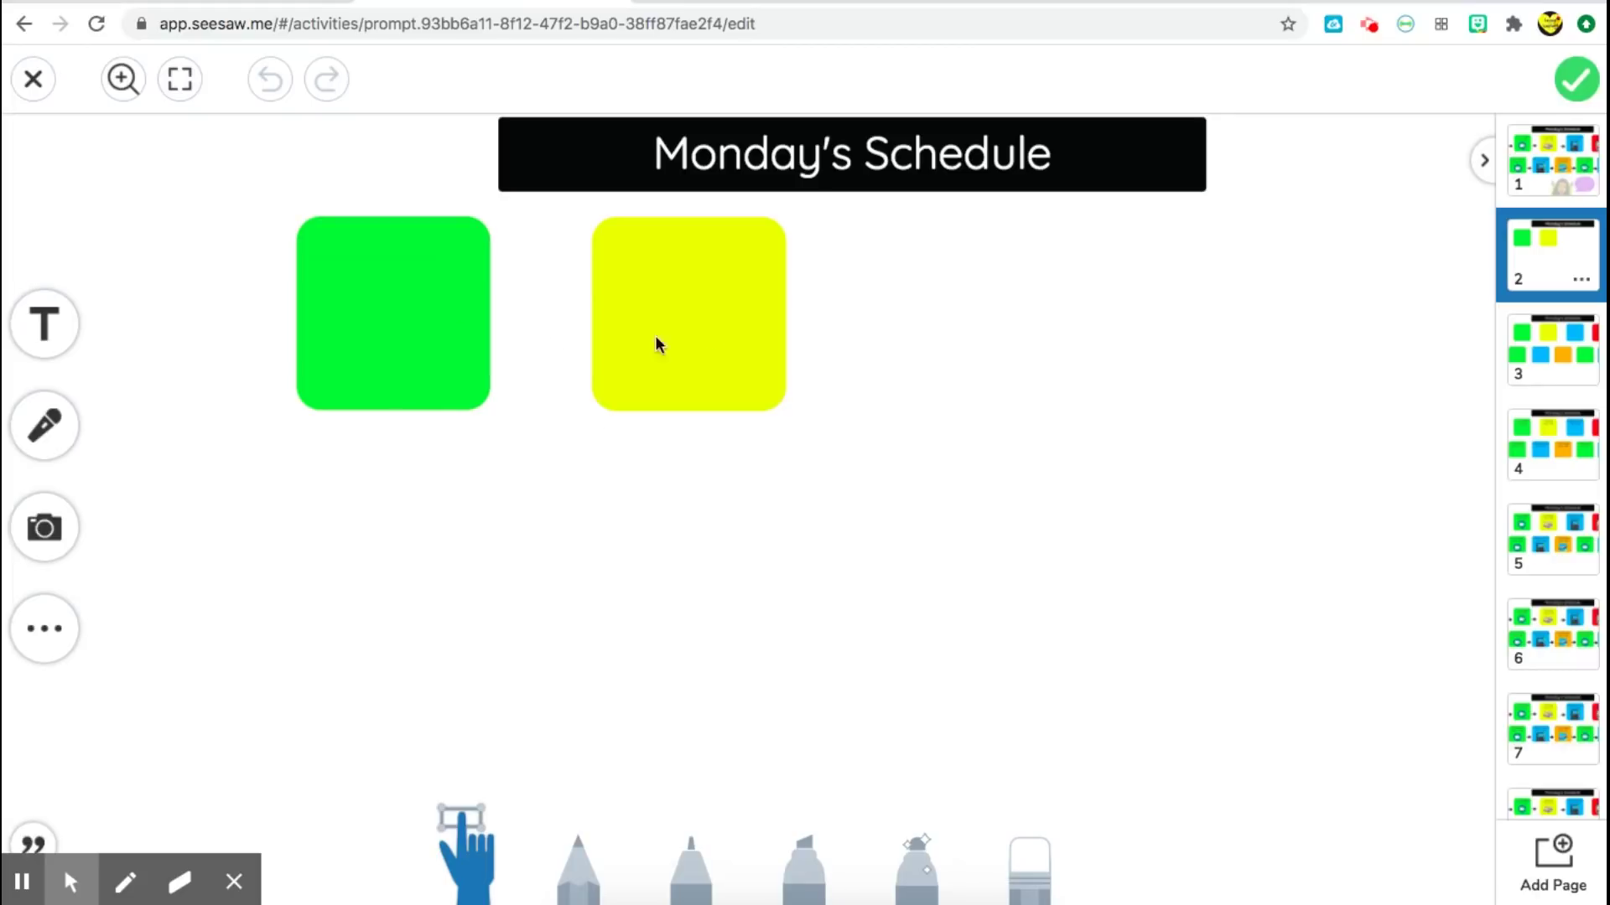
Insert a blue square from Shapes and line it up right of the yellow square.
left_click(49, 653)
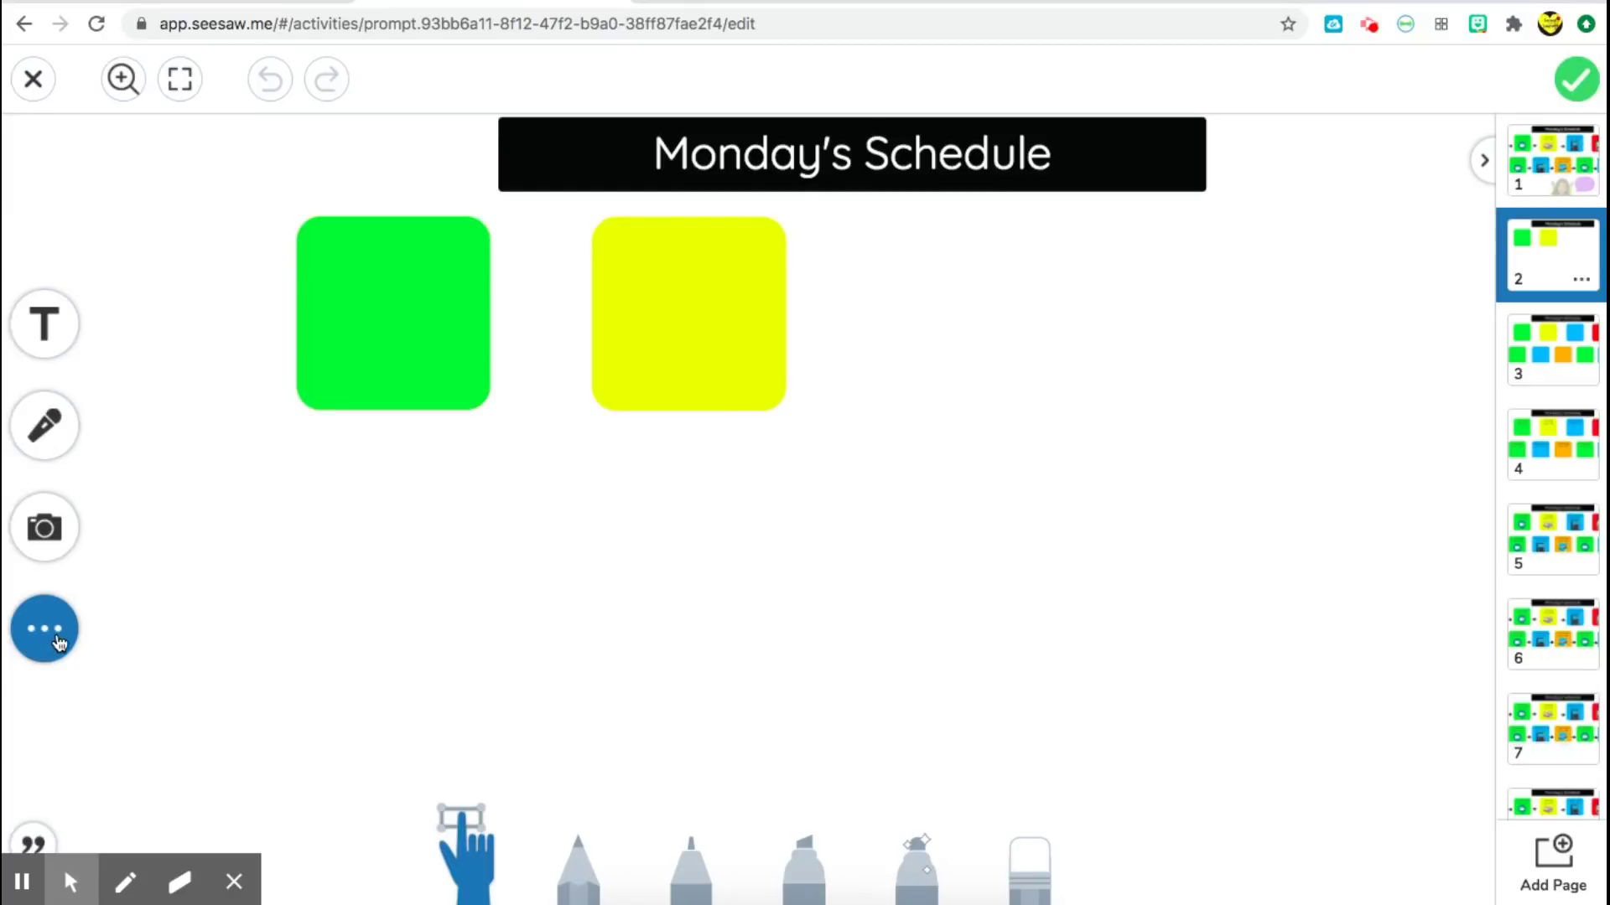
left_click(51, 639)
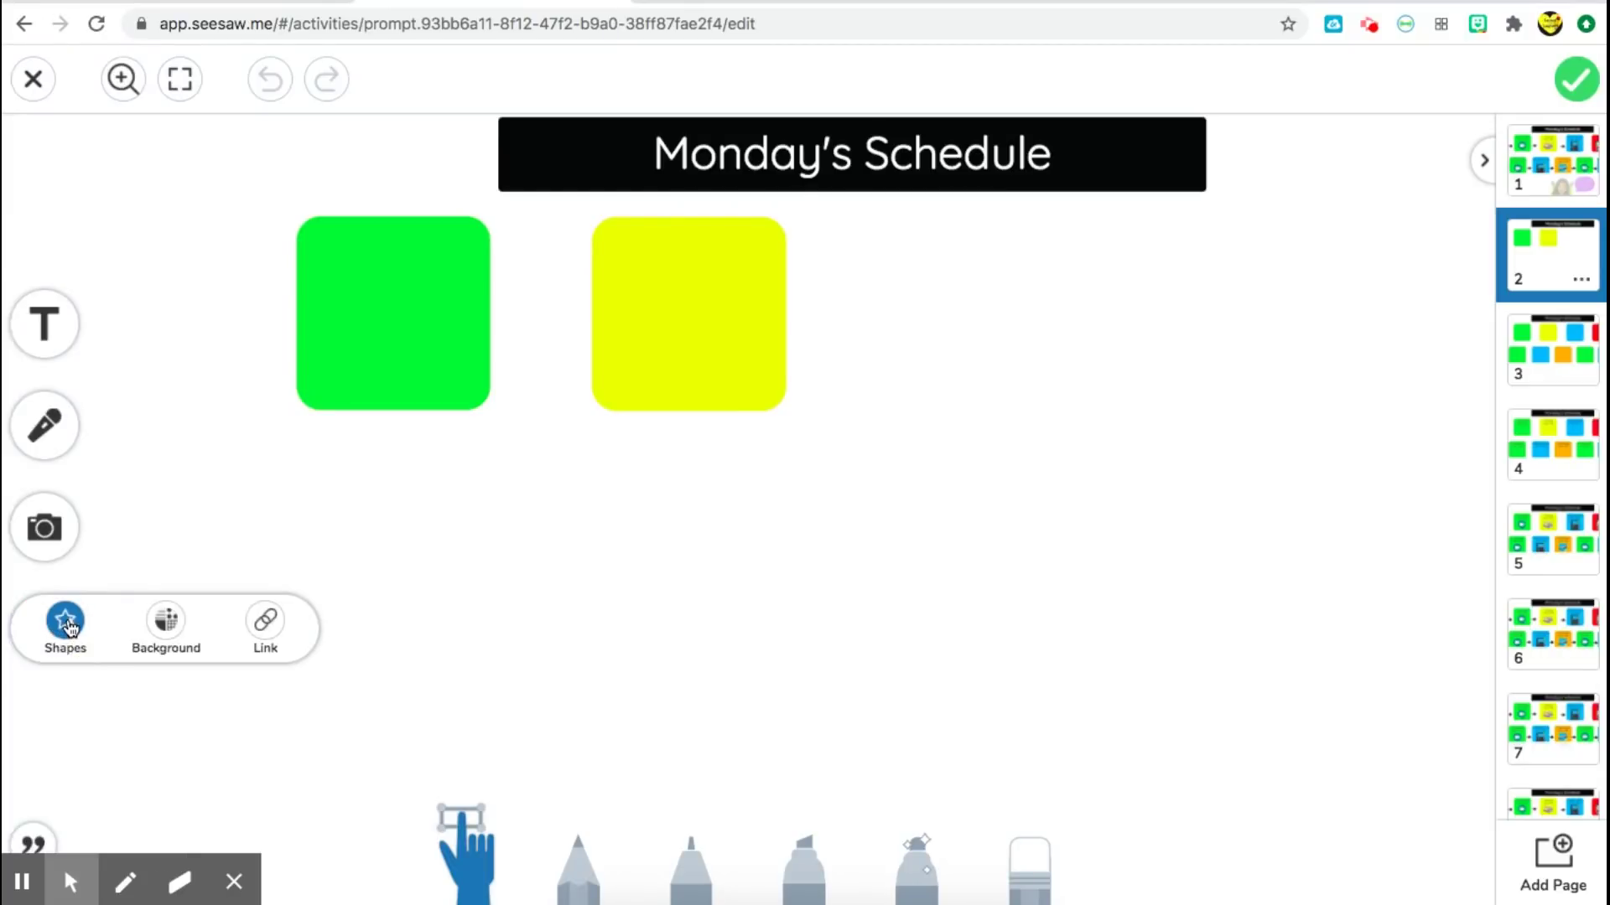
left_click(67, 625)
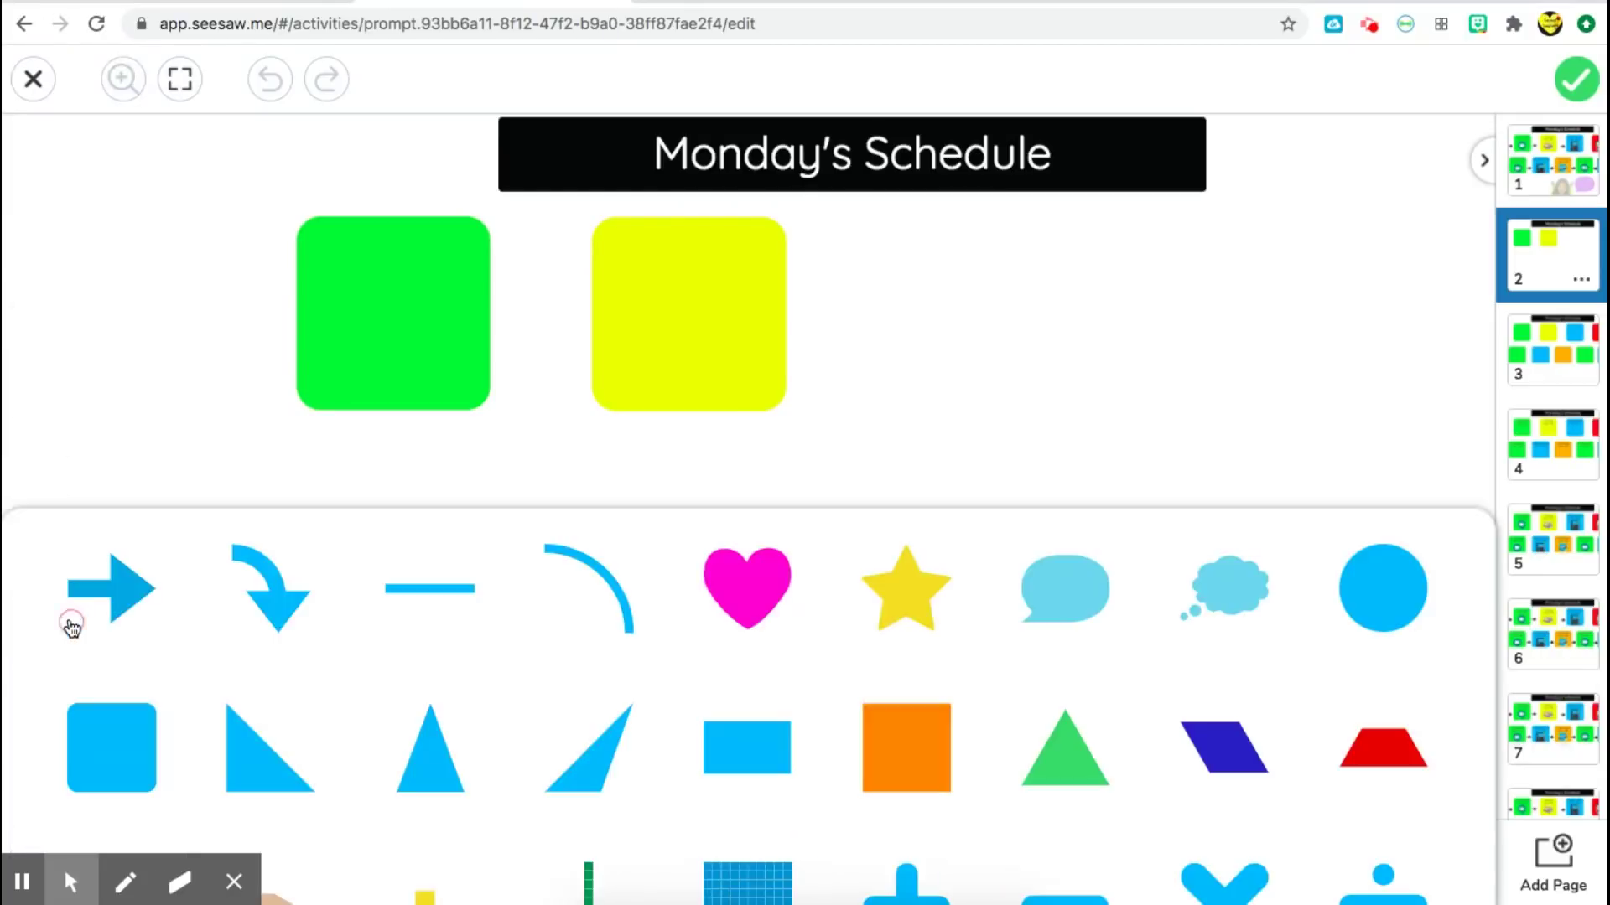
left_click(122, 752)
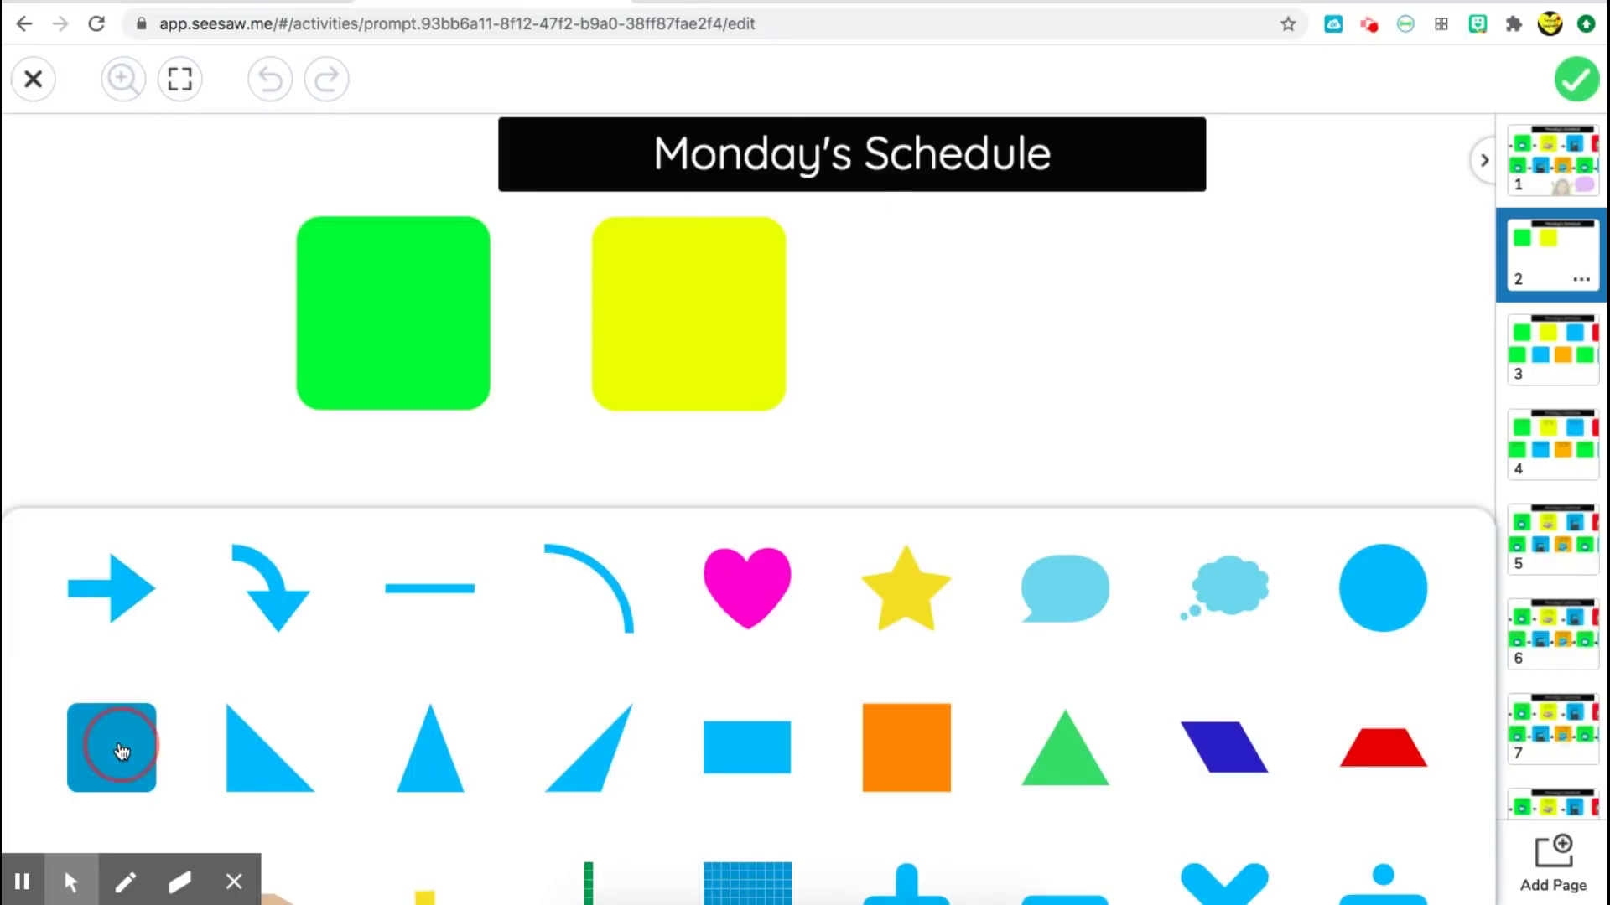
left_click(960, 382)
left_click_drag(783, 268, 988, 306)
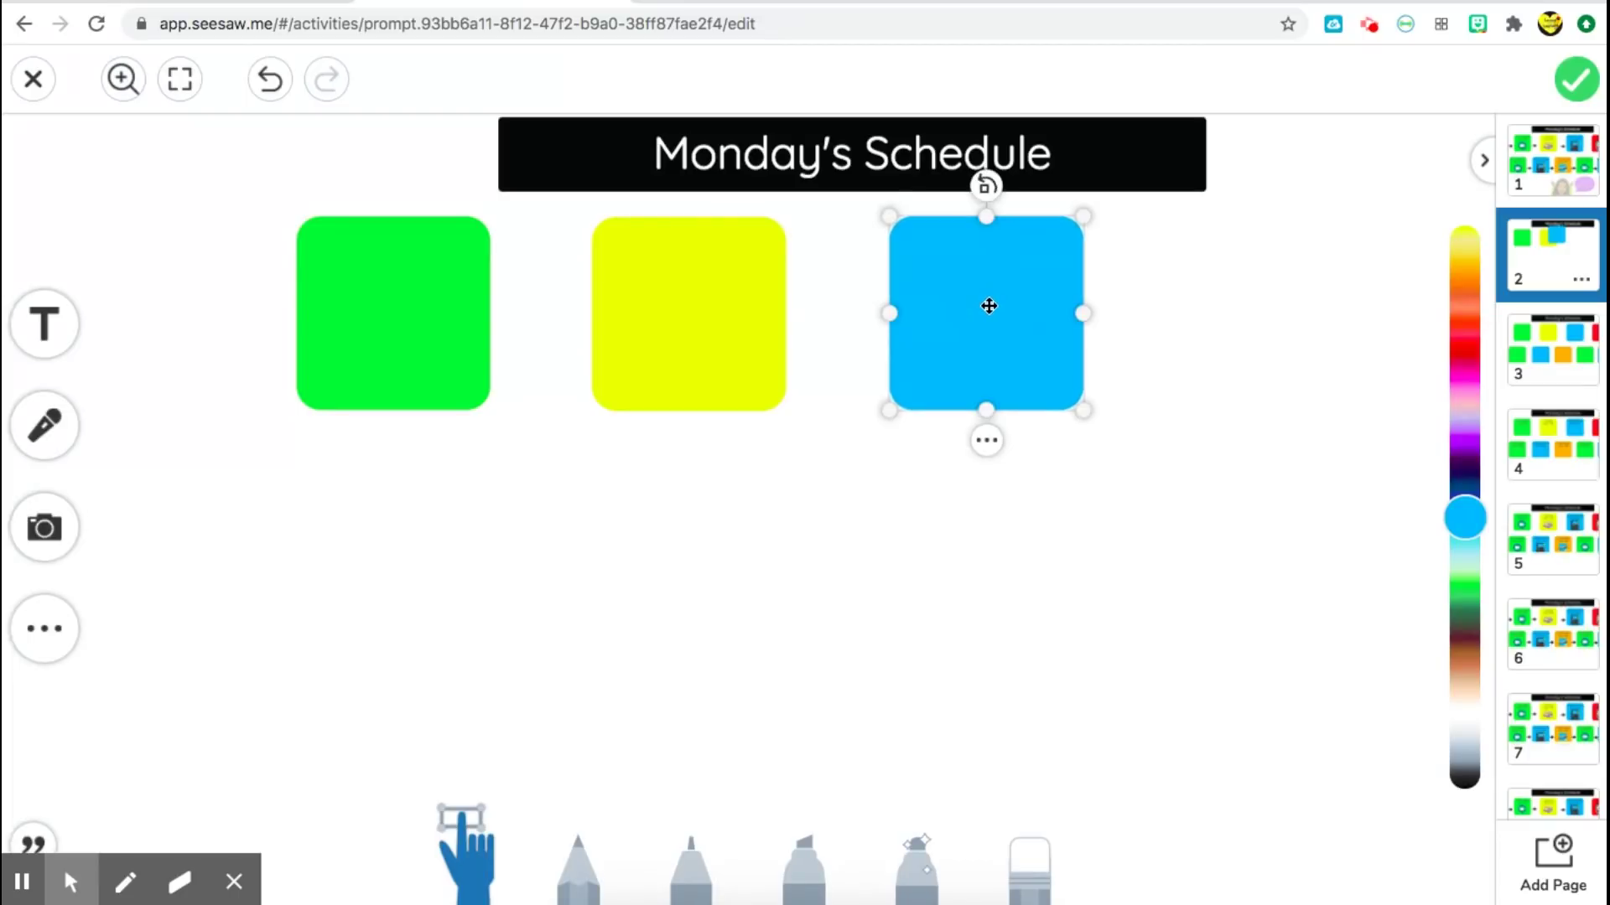
left_click(1149, 314)
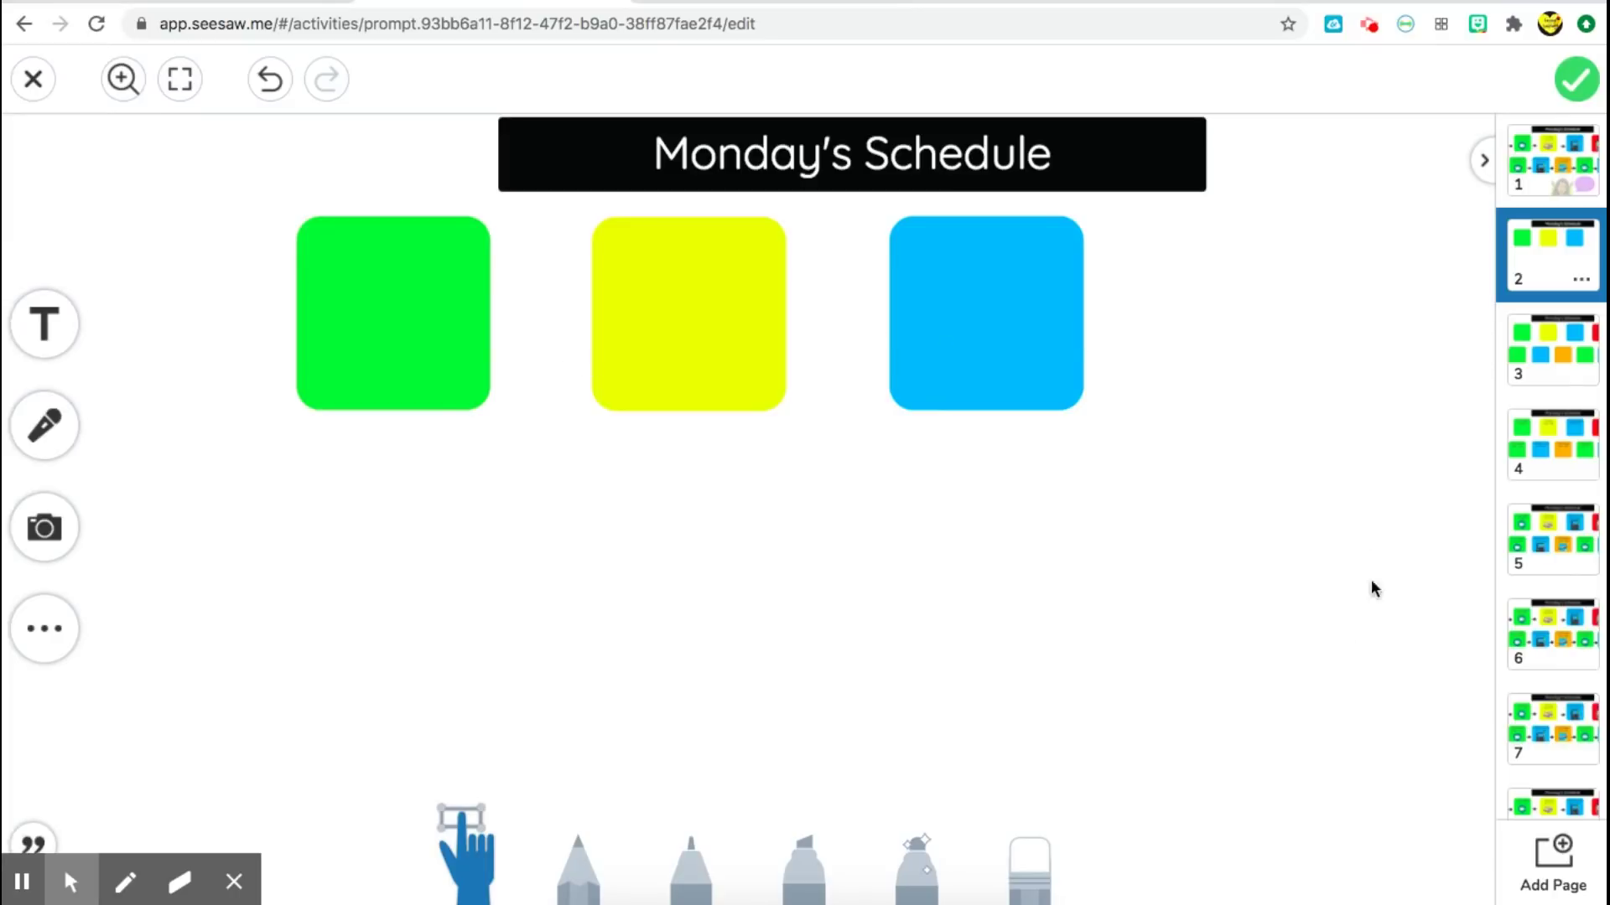
On page 3, add a text label reading '1. Live Lesson'.
left_click(1558, 372)
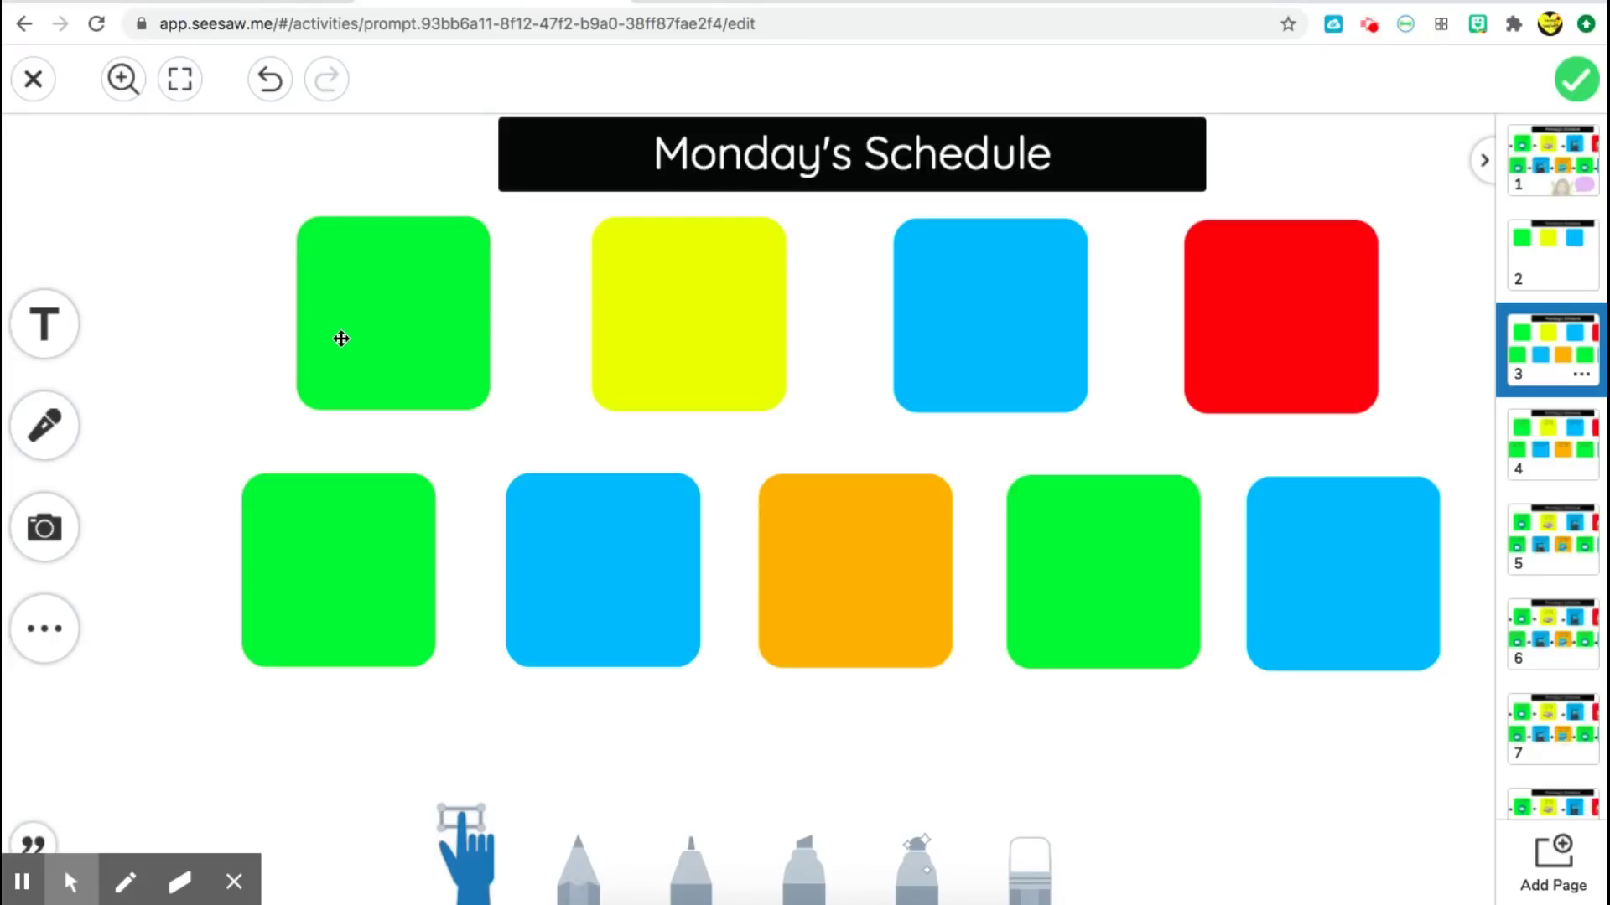
left_click(46, 329)
left_click(46, 330)
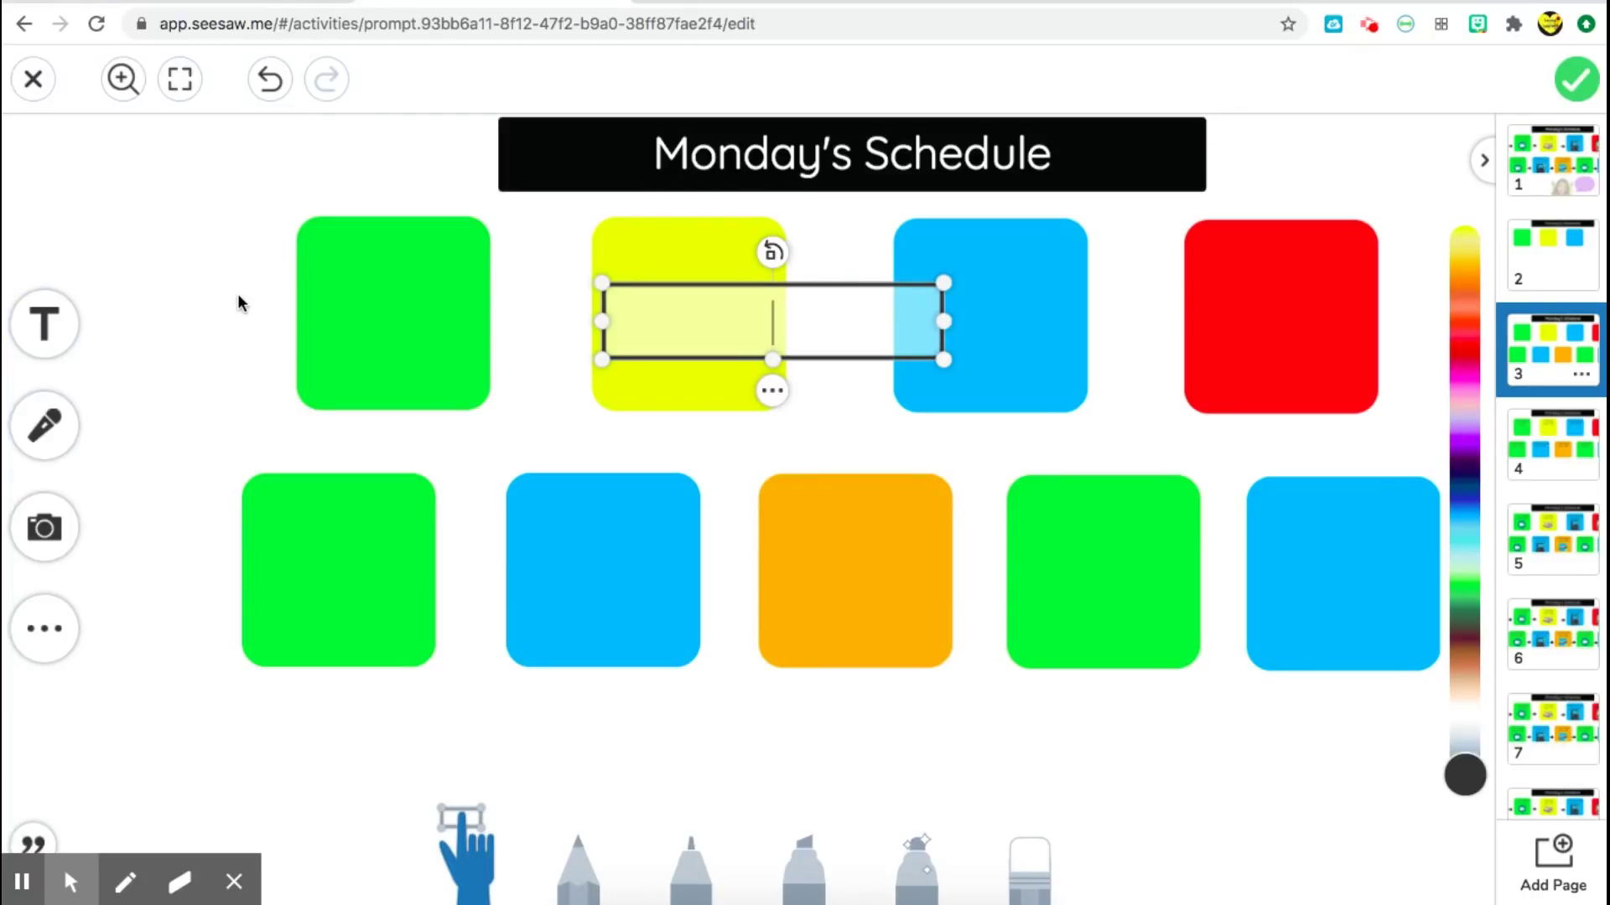
type("1.")
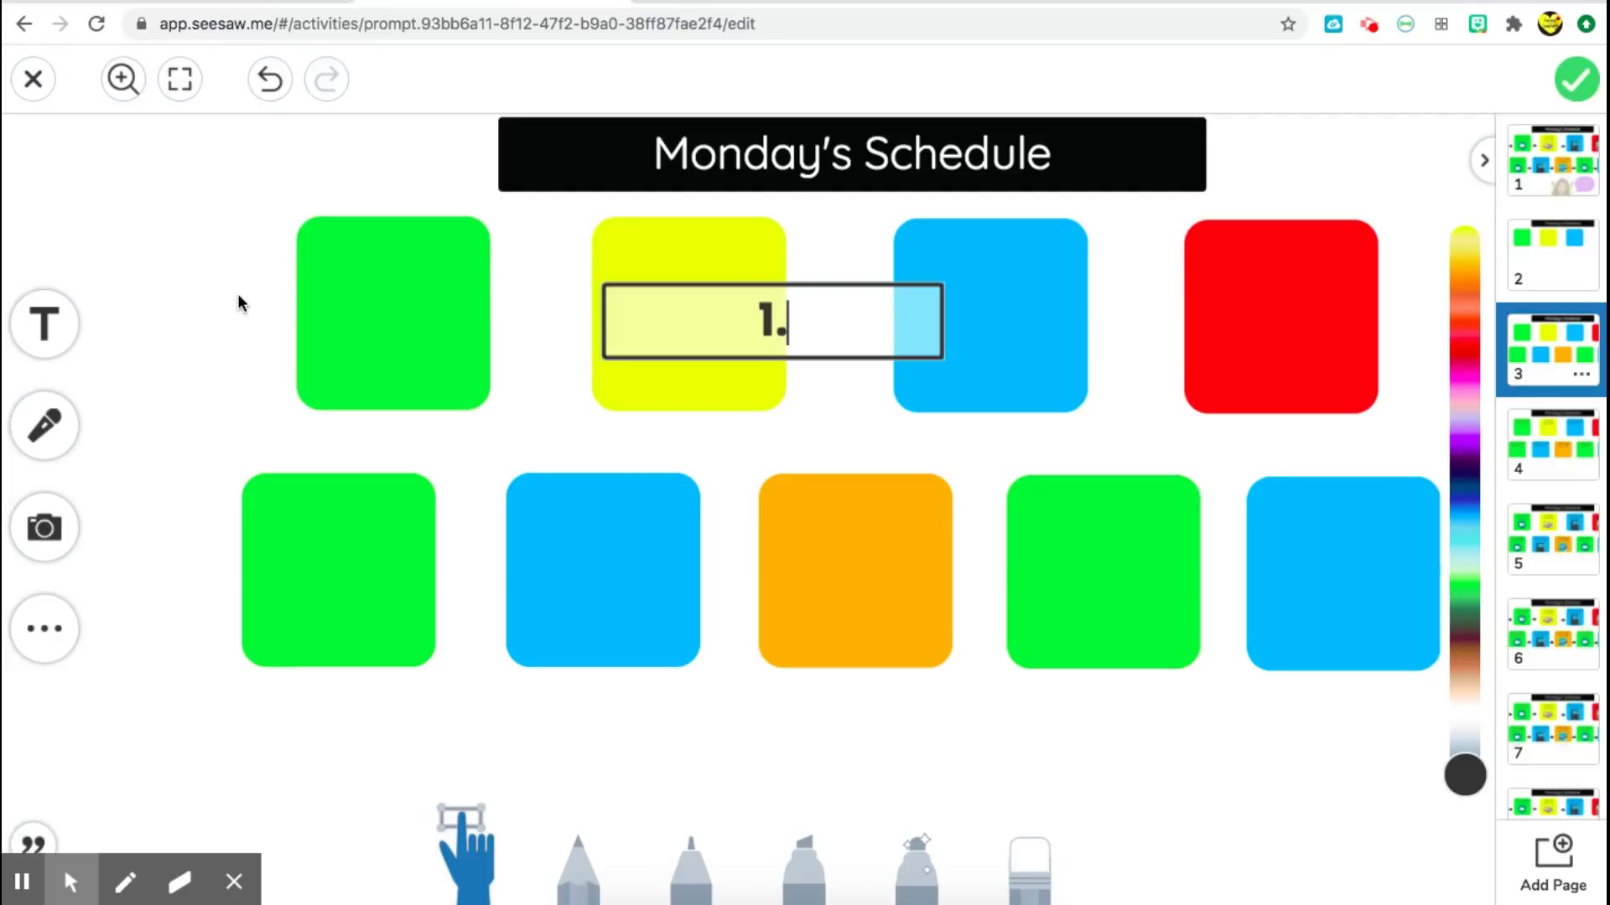
type(" Live ")
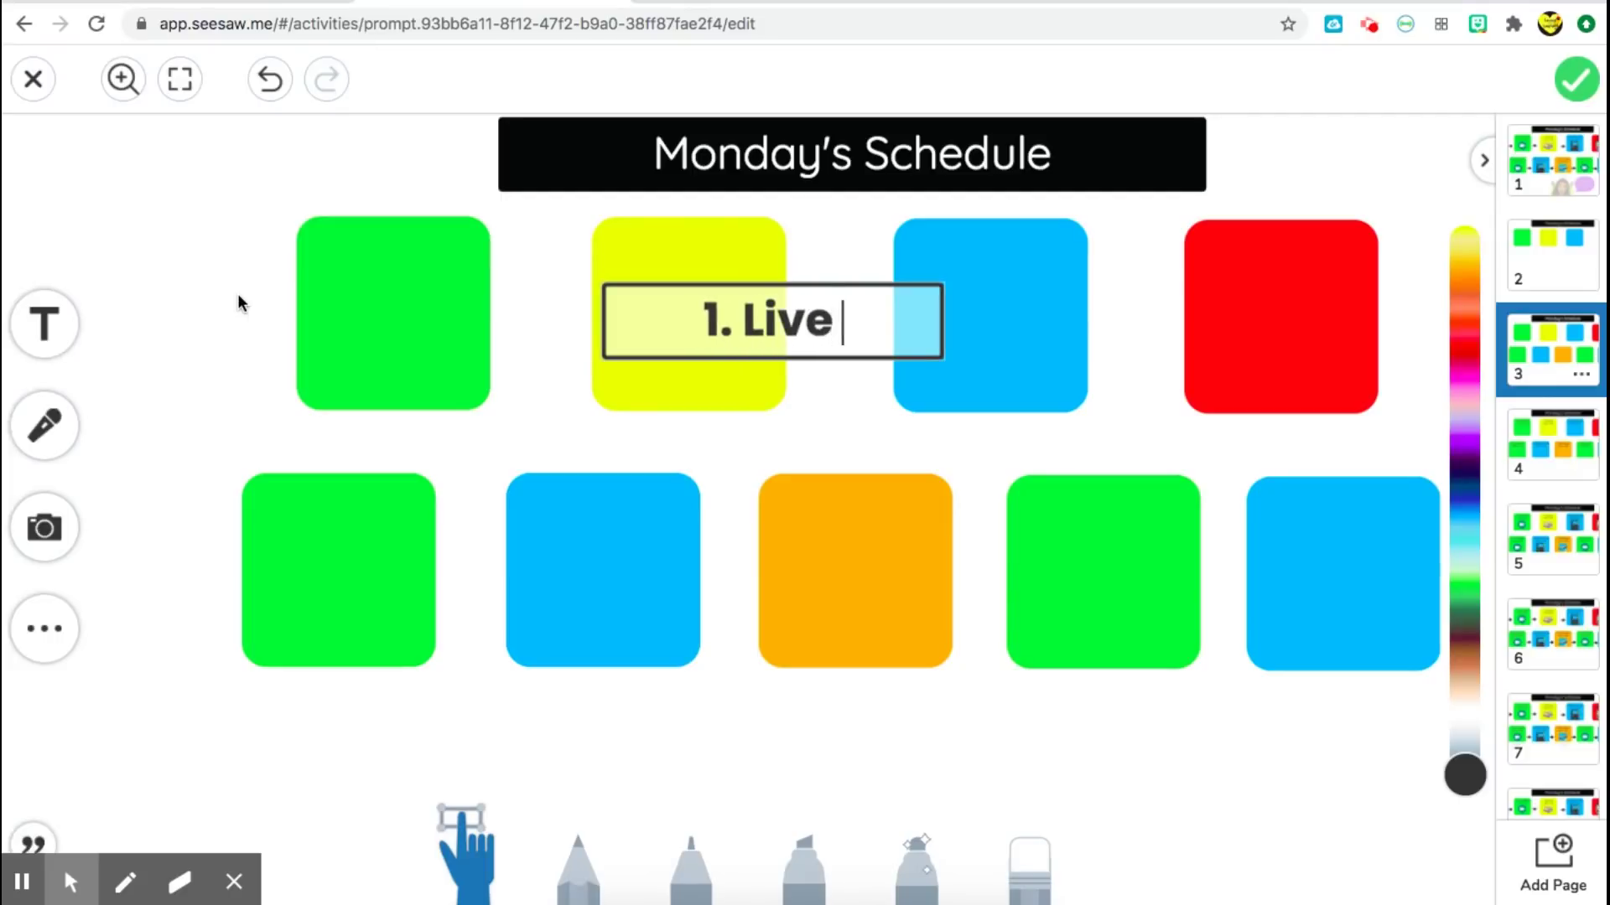
type("Lesson")
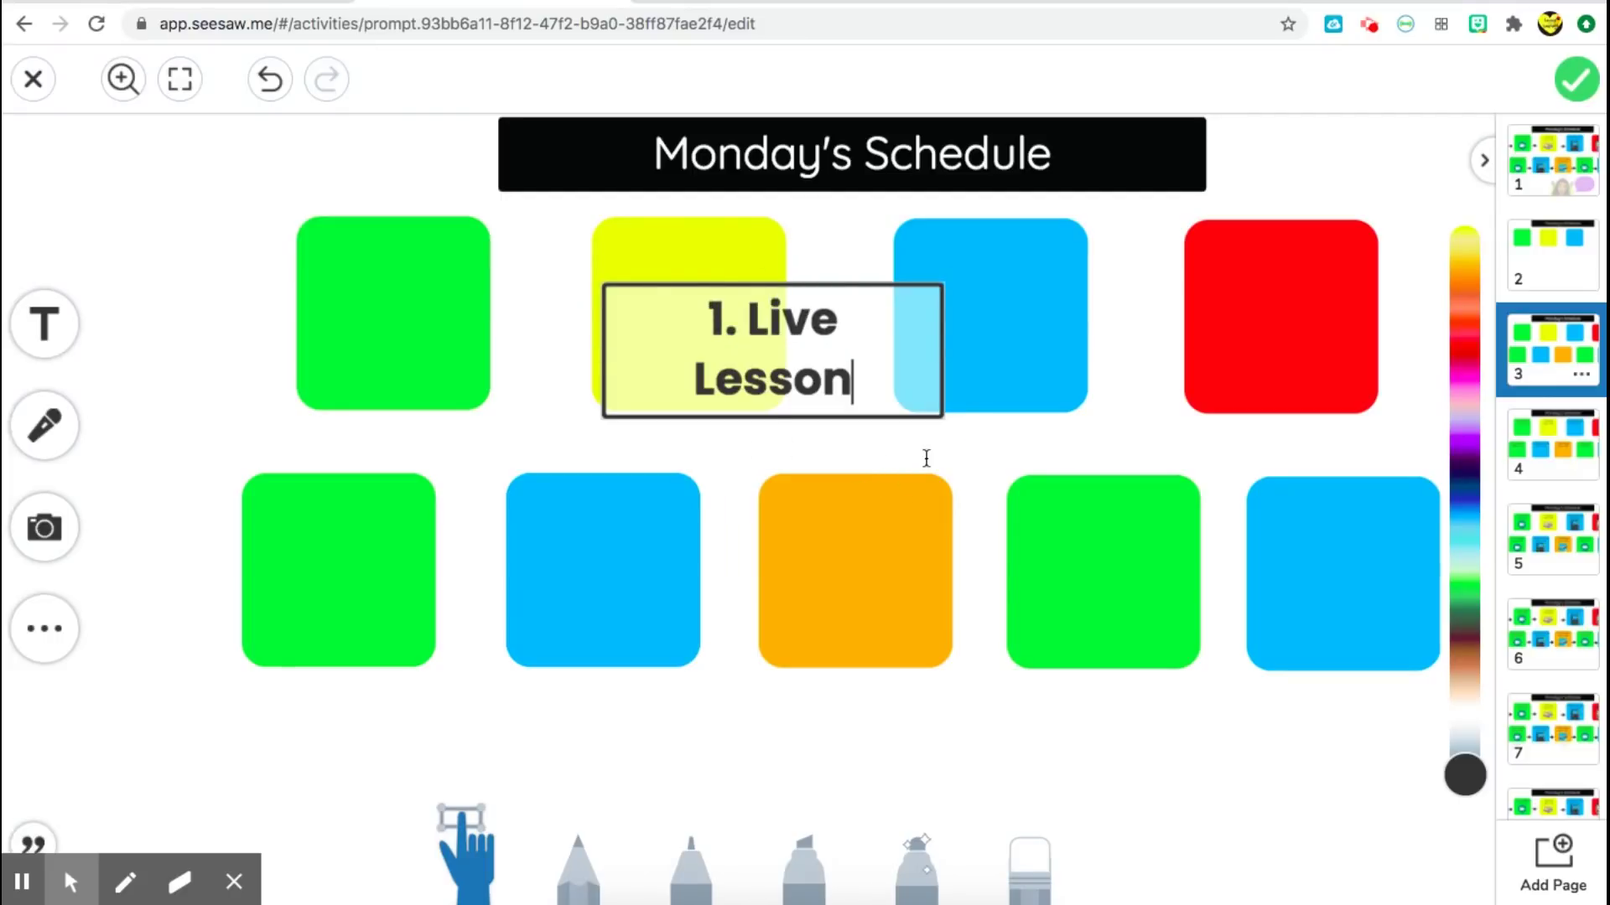
left_click(807, 438)
Move the label between the two rows and style it in plain Feather font.
left_click(773, 449)
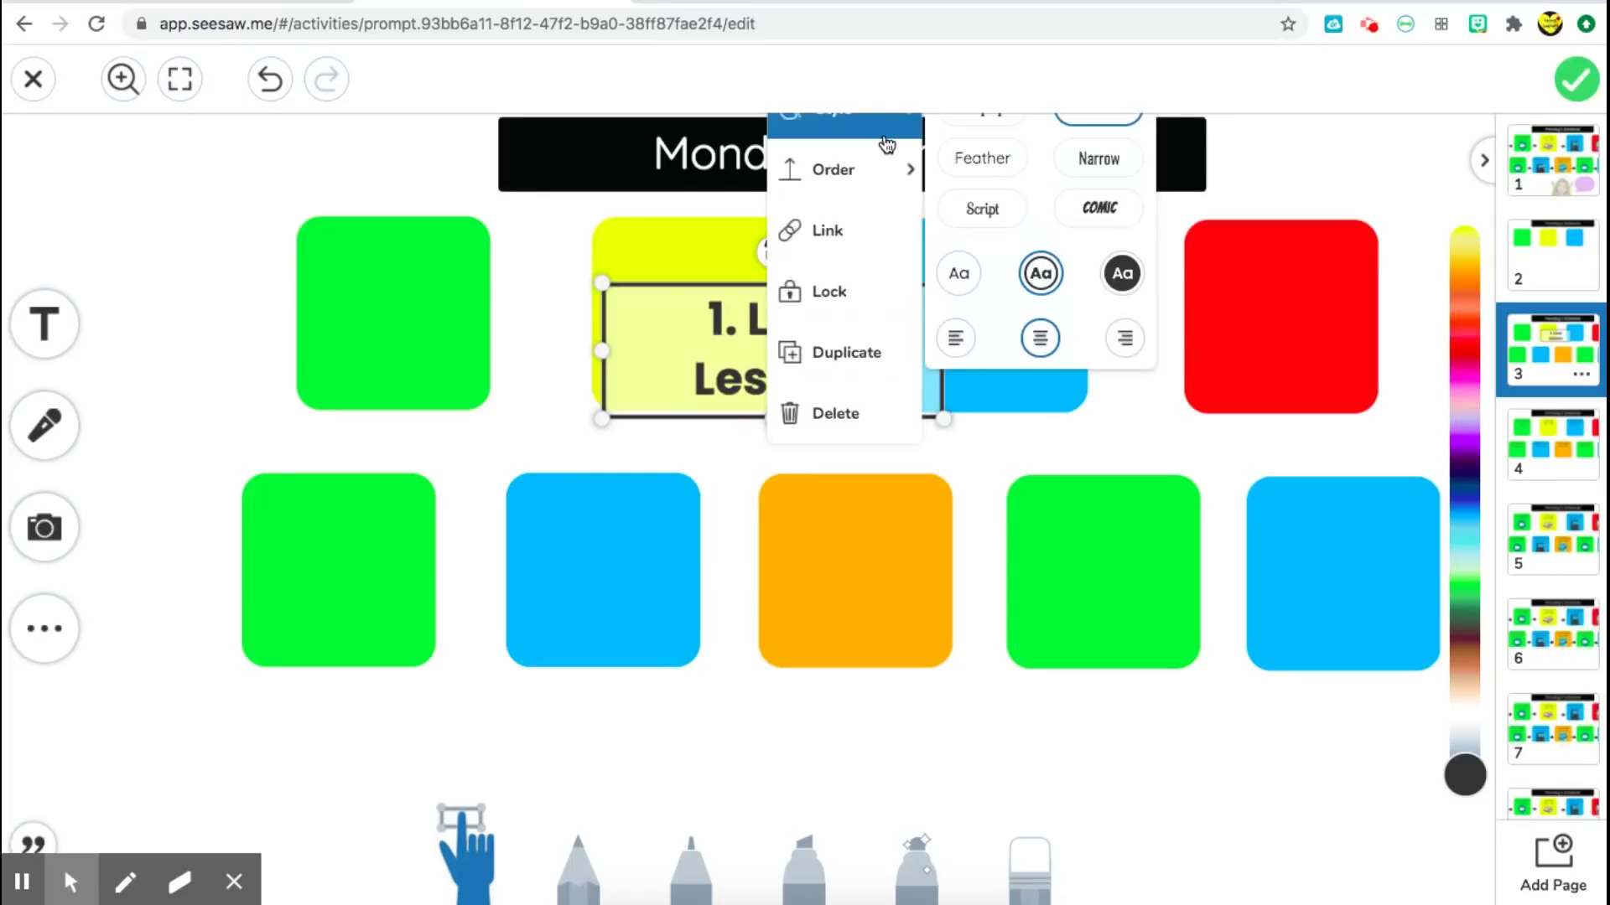
mouse_move(839, 169)
left_click_drag(657, 374, 672, 510)
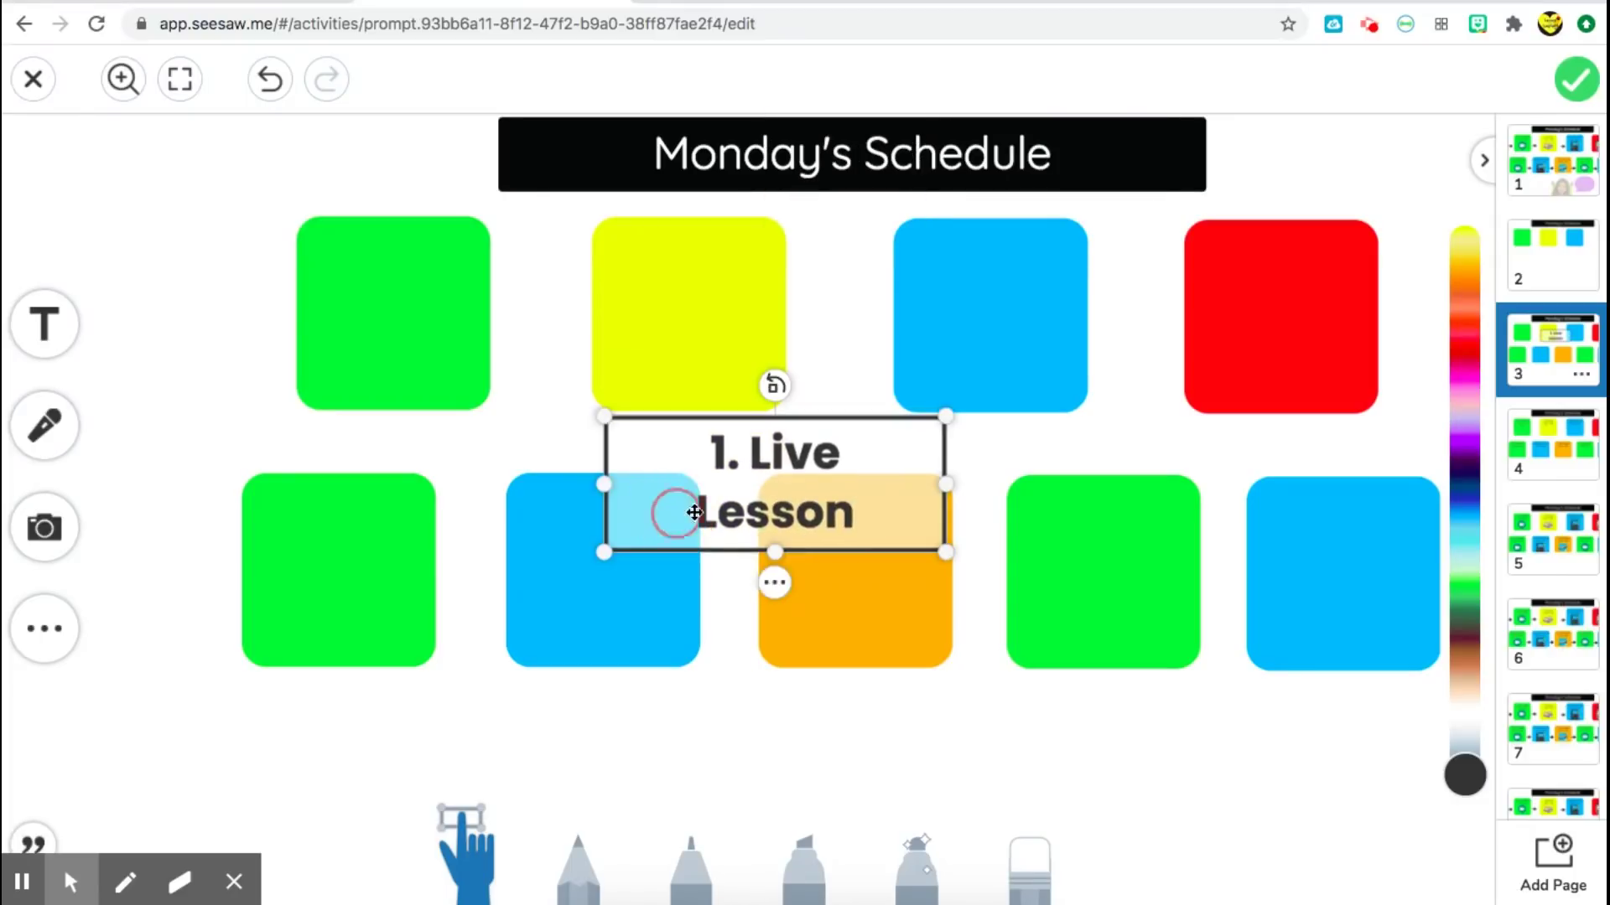
left_click(775, 584)
mouse_move(834, 242)
left_click(988, 292)
left_click(963, 346)
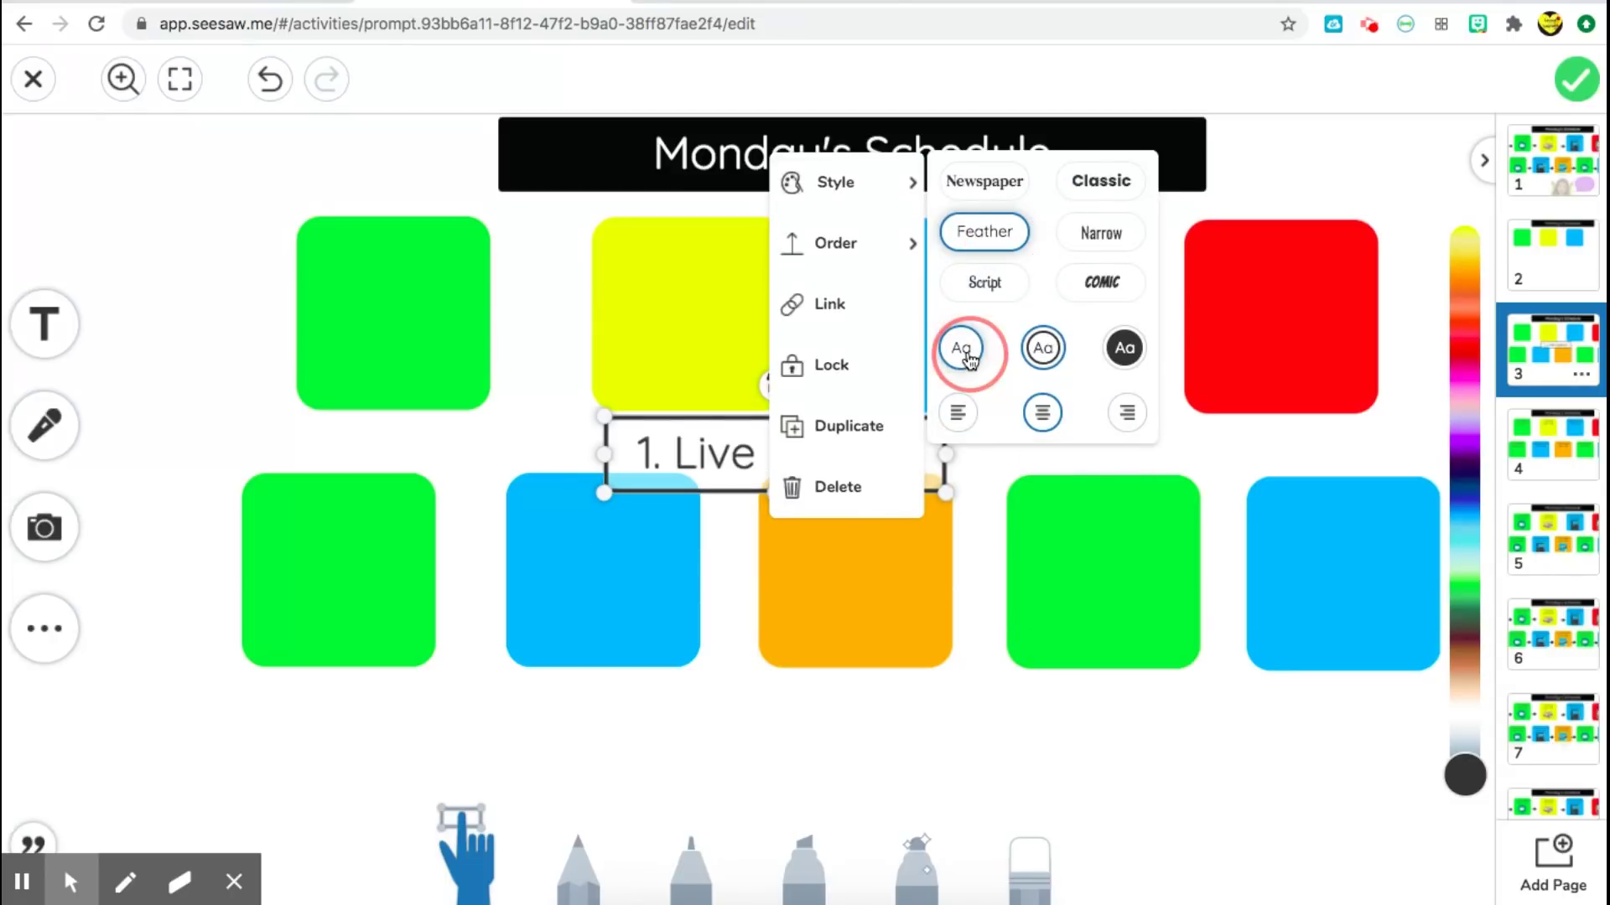
left_click(718, 659)
Shrink the label and move it into the top-left green square.
left_click(924, 454)
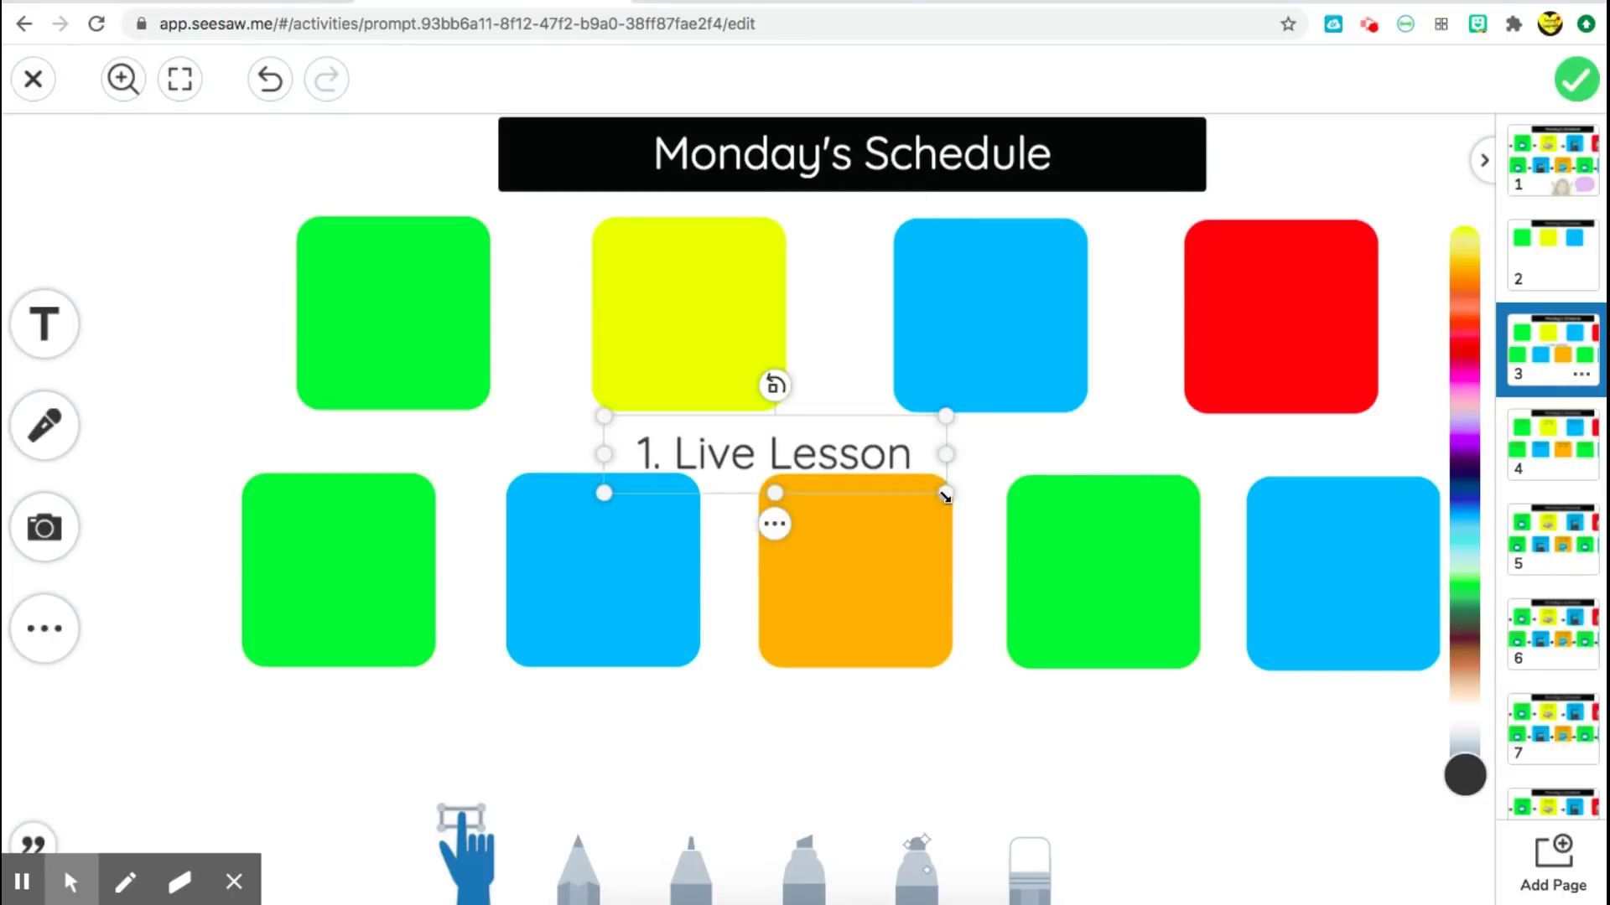
left_click_drag(946, 495, 872, 463)
left_click(729, 446)
left_click_drag(729, 445, 432, 253)
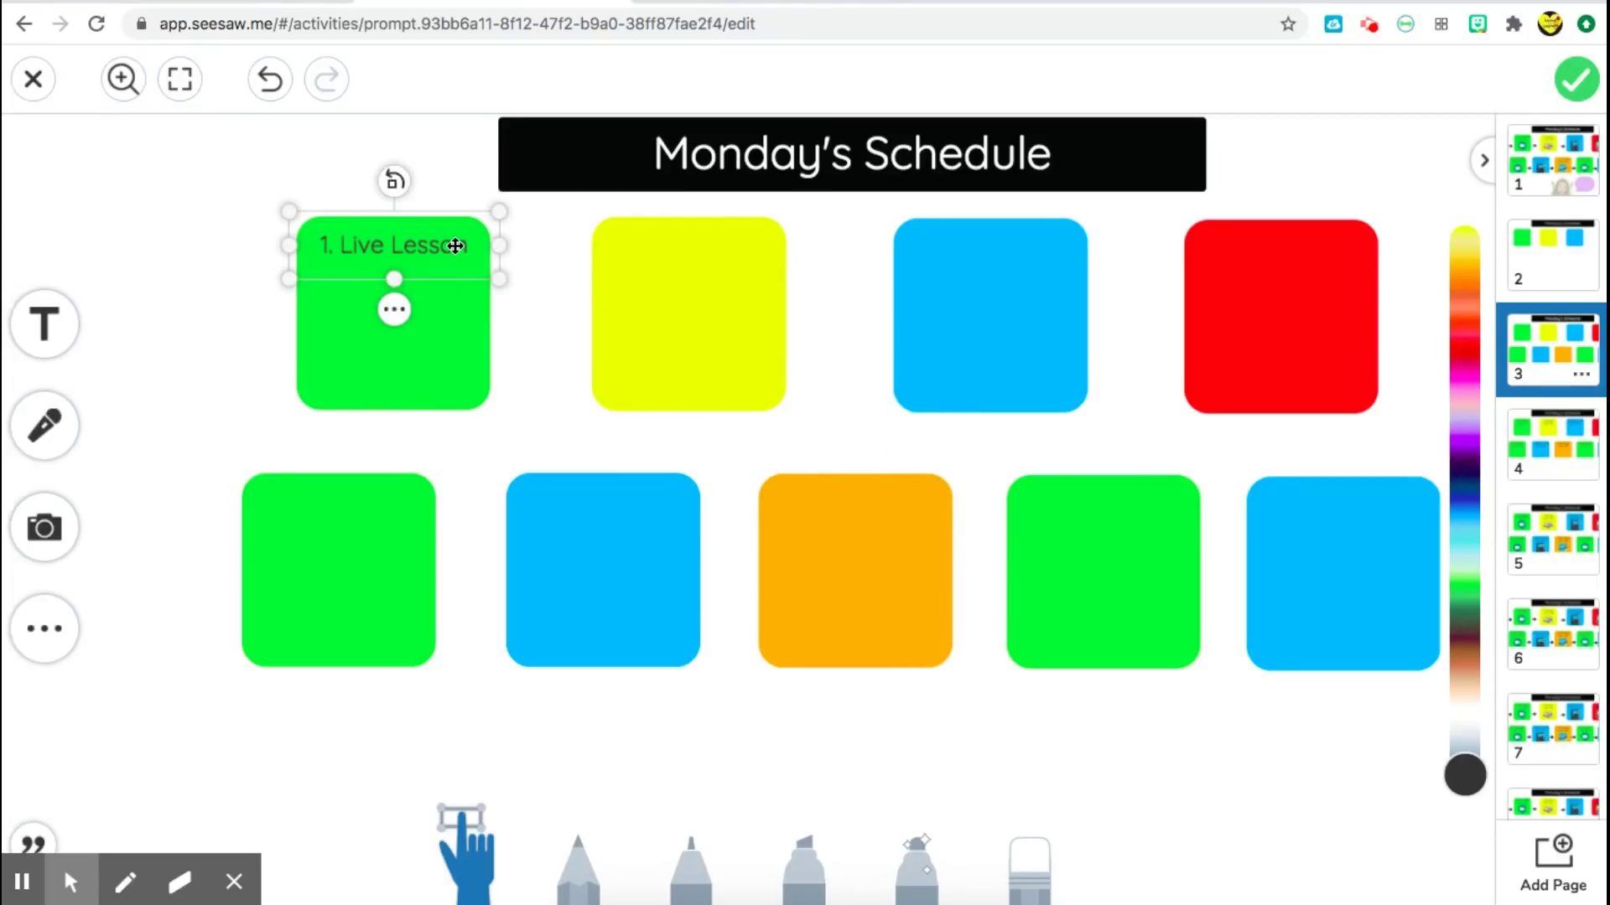
Add '7:50 - 8:50' on a second line below '1. Live Lesson'.
left_click(464, 244)
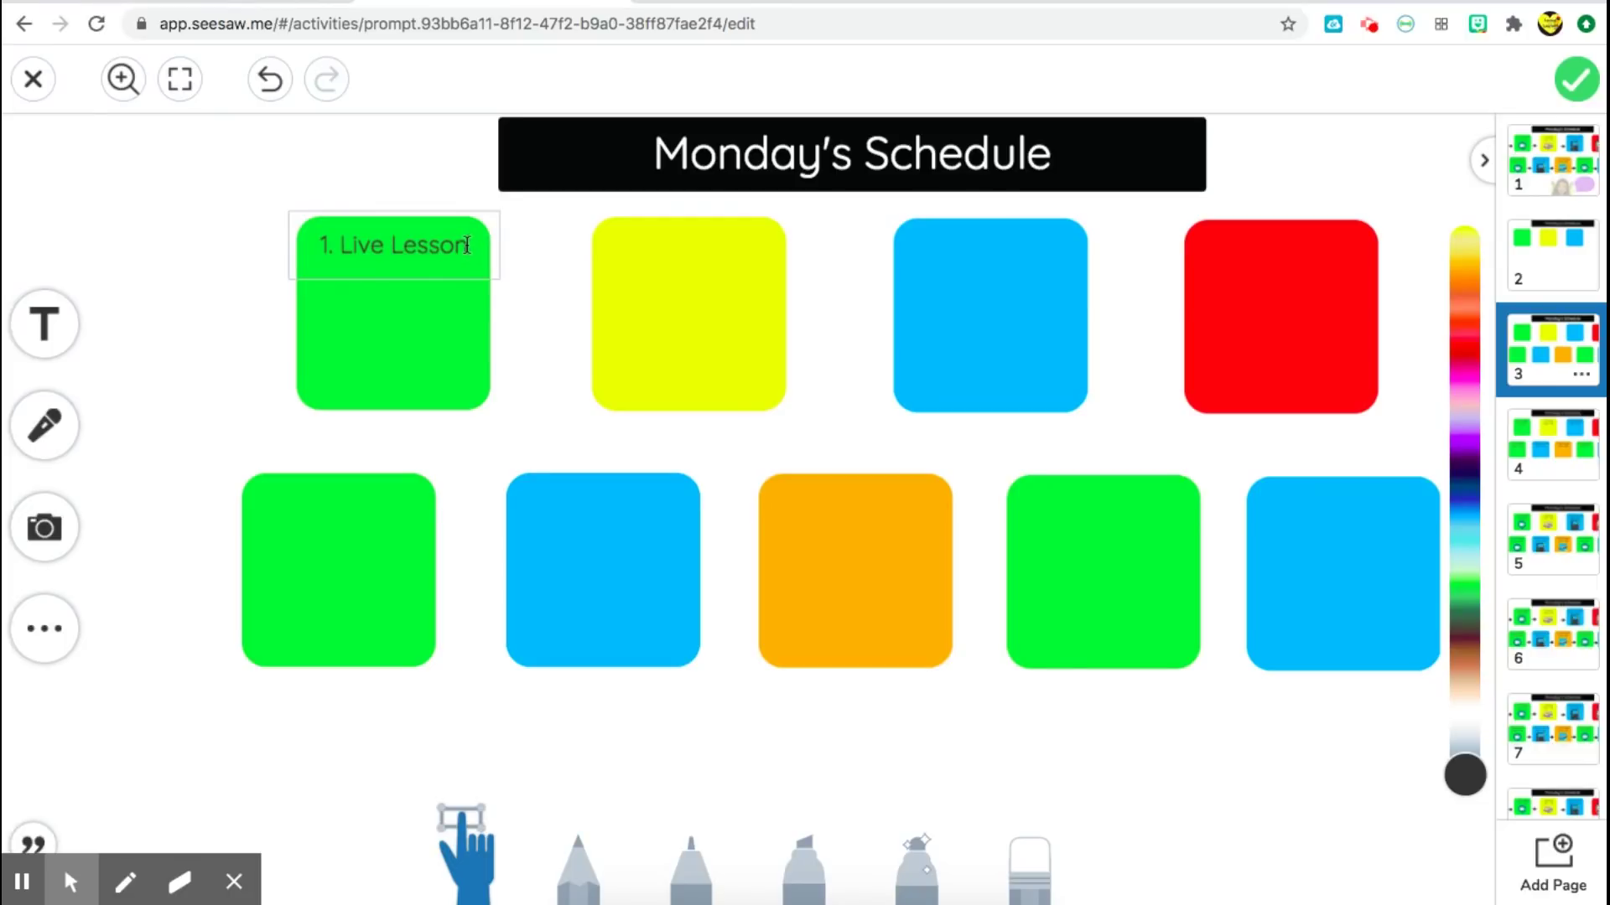
key("Return")
type("7")
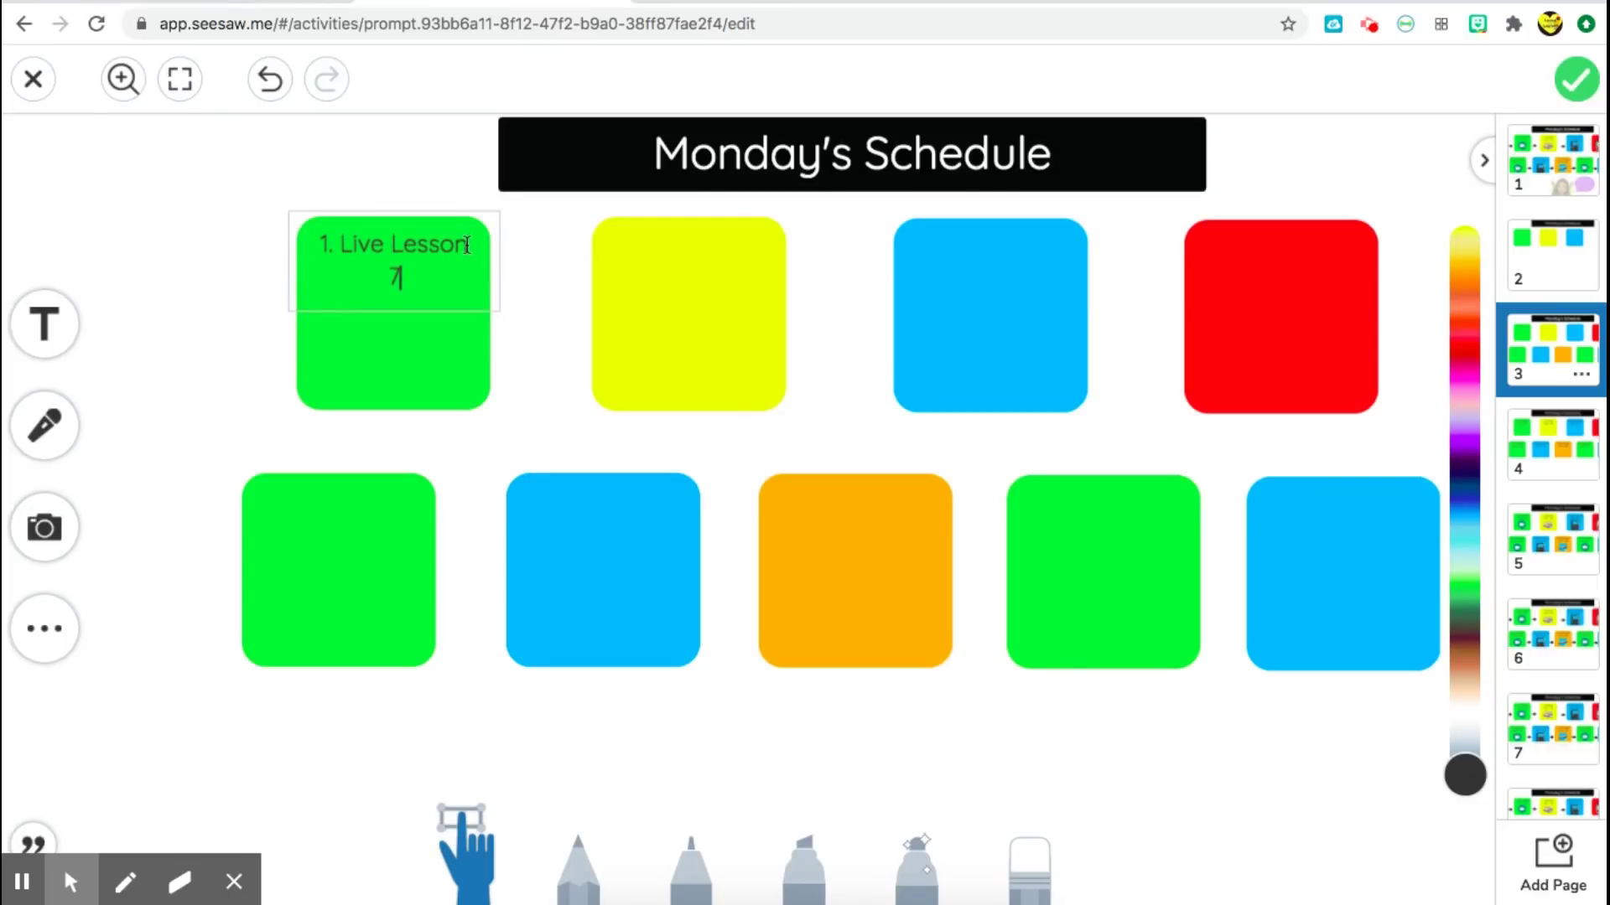
type(":50 - 8:50")
left_click(536, 292)
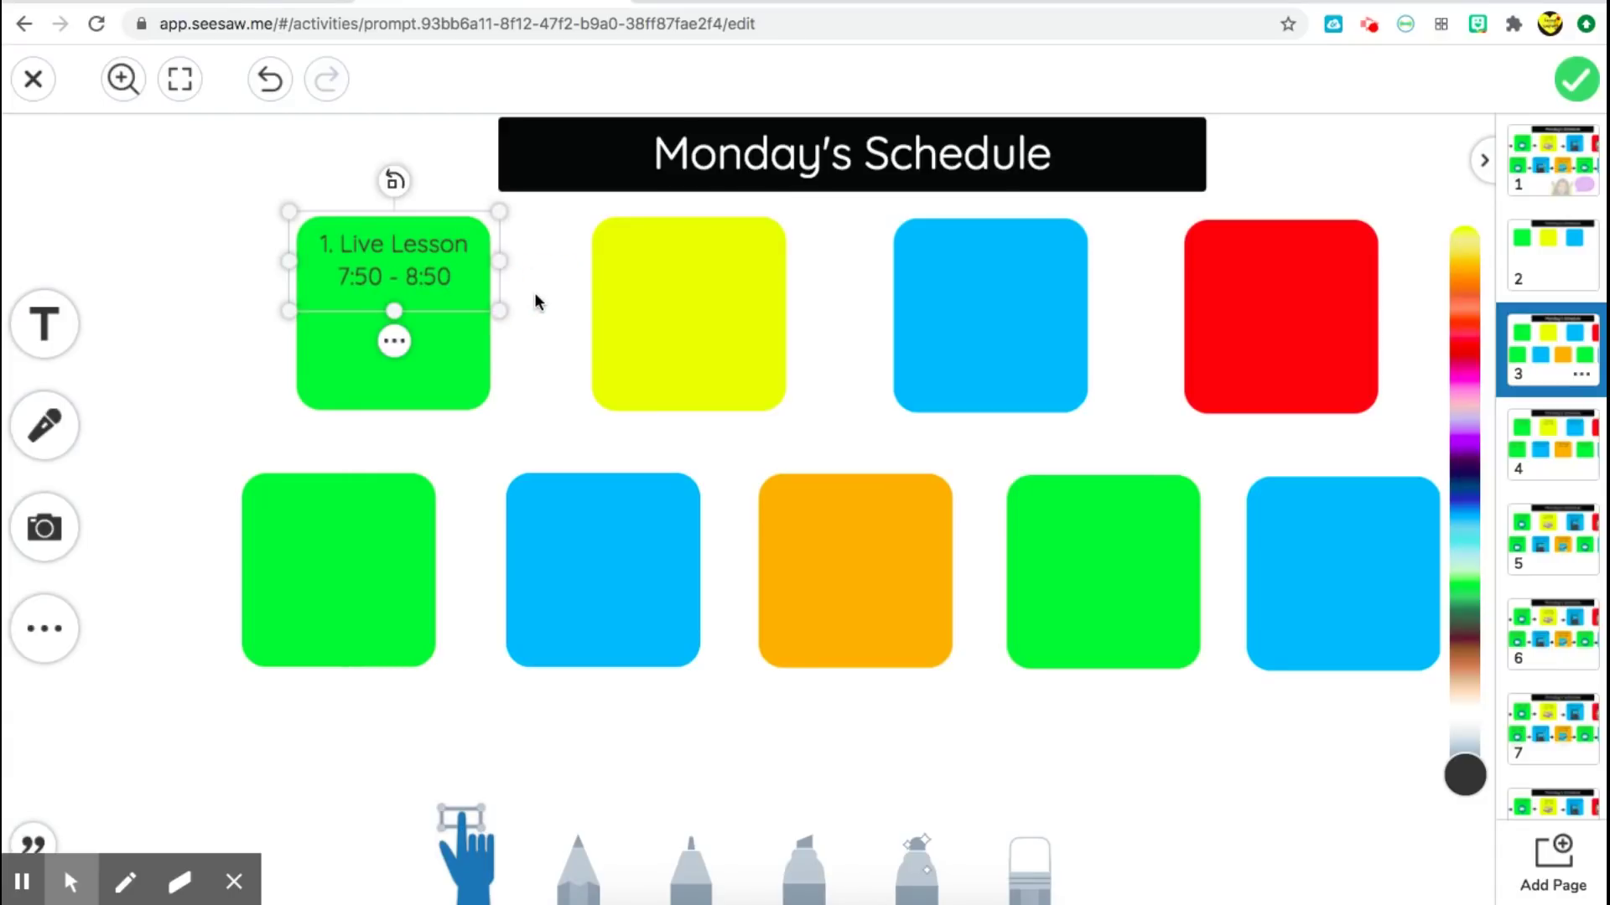
left_click(540, 335)
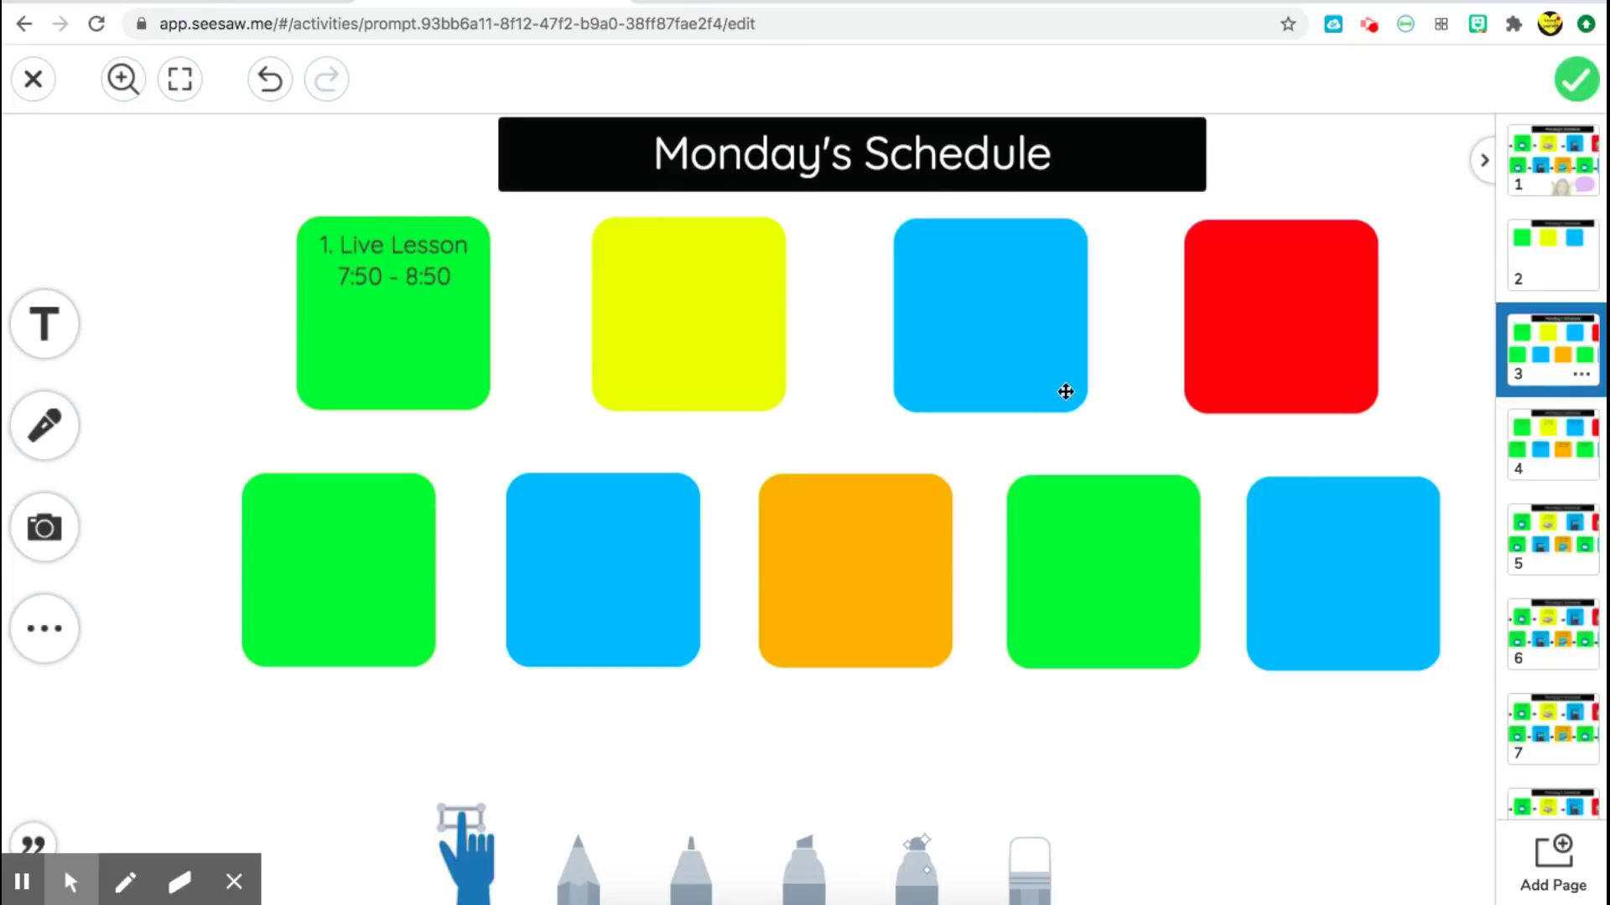